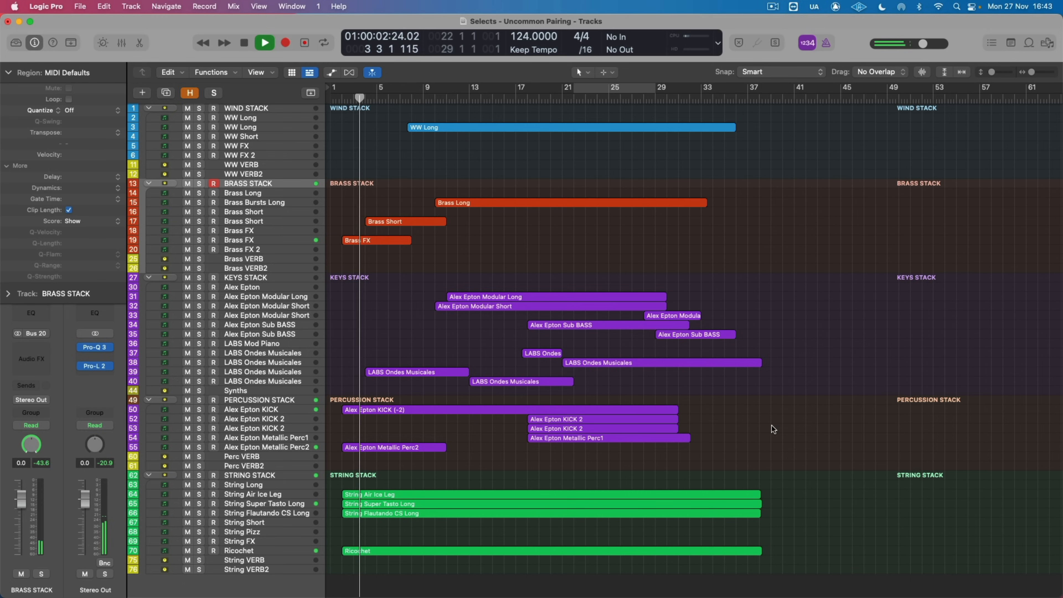
Step: Open the four string stack regions together in the Piano Roll to examine their notes and modulation data
drag(426, 470, 406, 590)
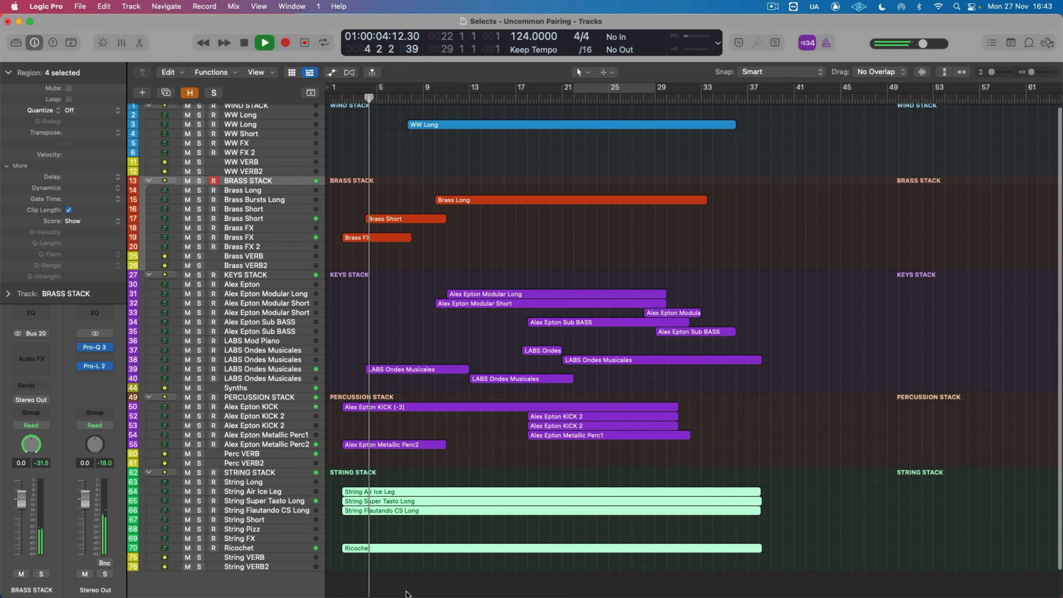
double_click(407, 492)
scroll(427, 473, up, 3)
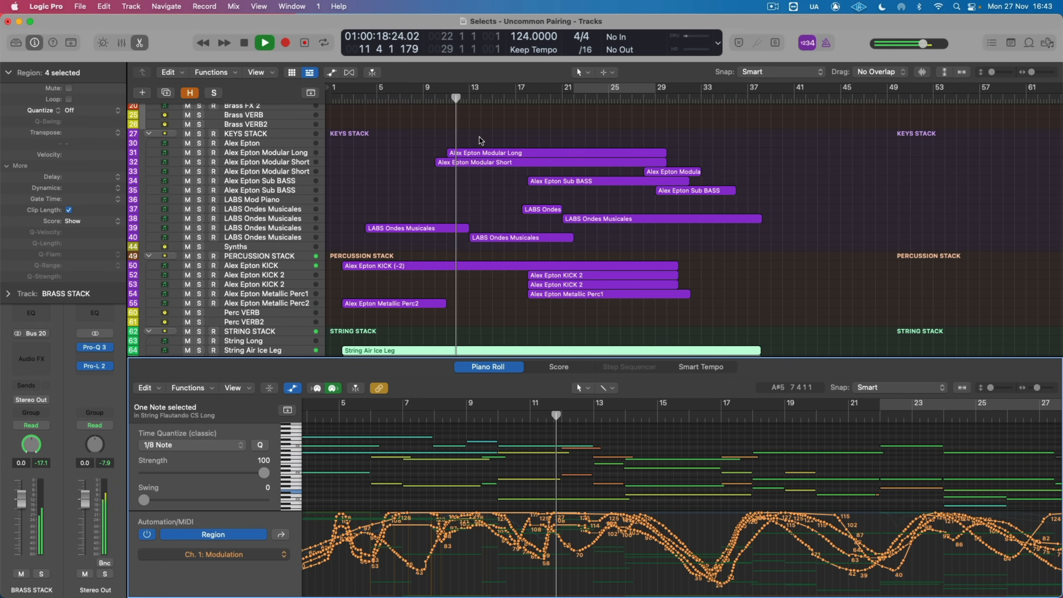
Step: Examine the notes of the Modular Long and Short regions, and of the KICK 2 and Metallic Perc1 regions with automation hidden
drag(476, 145, 477, 197)
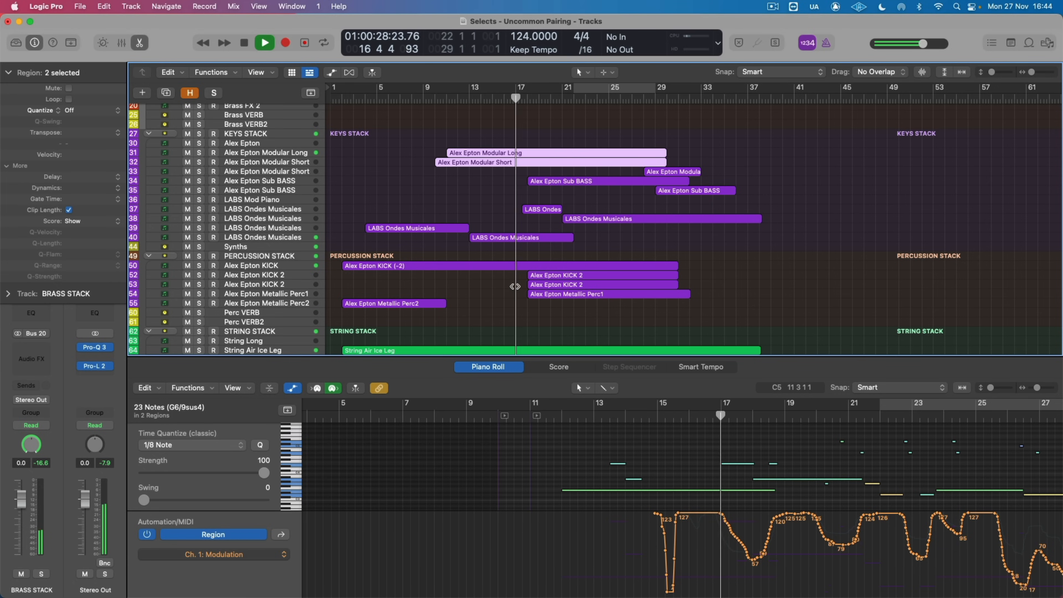
drag(510, 274, 563, 302)
scroll(596, 468, right, 5)
scroll(597, 468, down, 3)
click(293, 387)
scroll(419, 447, up, 2)
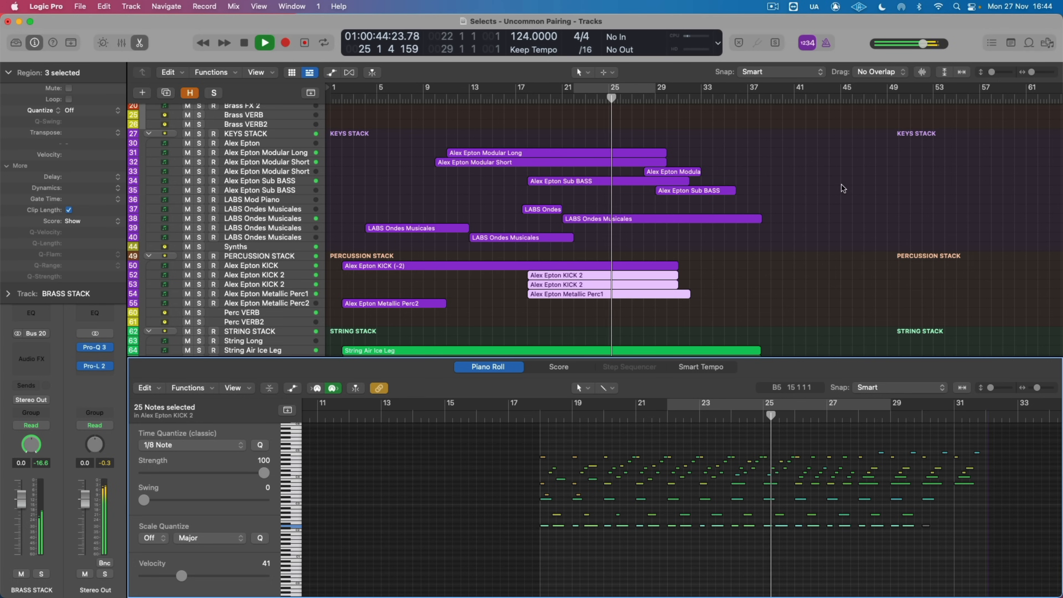
Step: Select the modular and sub bass regions in the keys stack to view their notes together
scroll(843, 189, up, 2)
scroll(841, 186, up, 10)
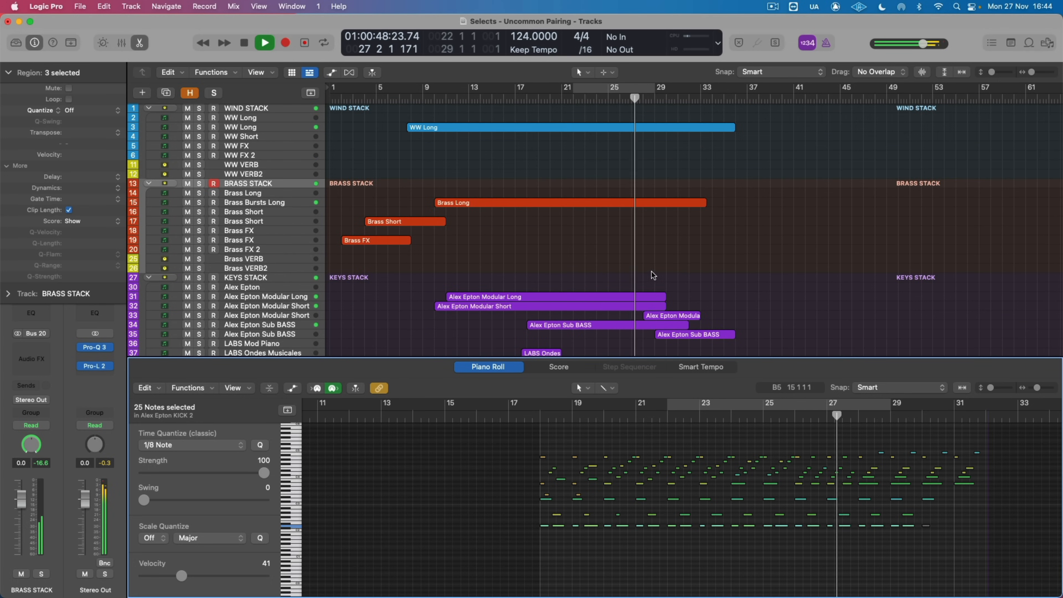
drag(626, 273, 712, 343)
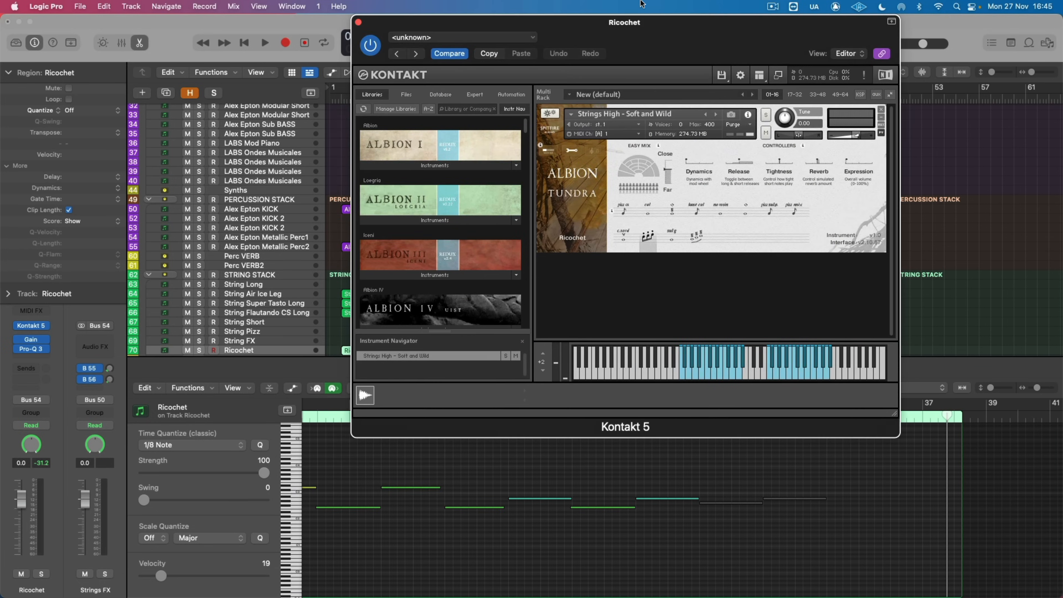
Step: Review the Ricochet region's notes alongside its Kontakt instrument, then solo the track and play it
drag(641, 1, 647, 1)
scroll(444, 510, left, 8)
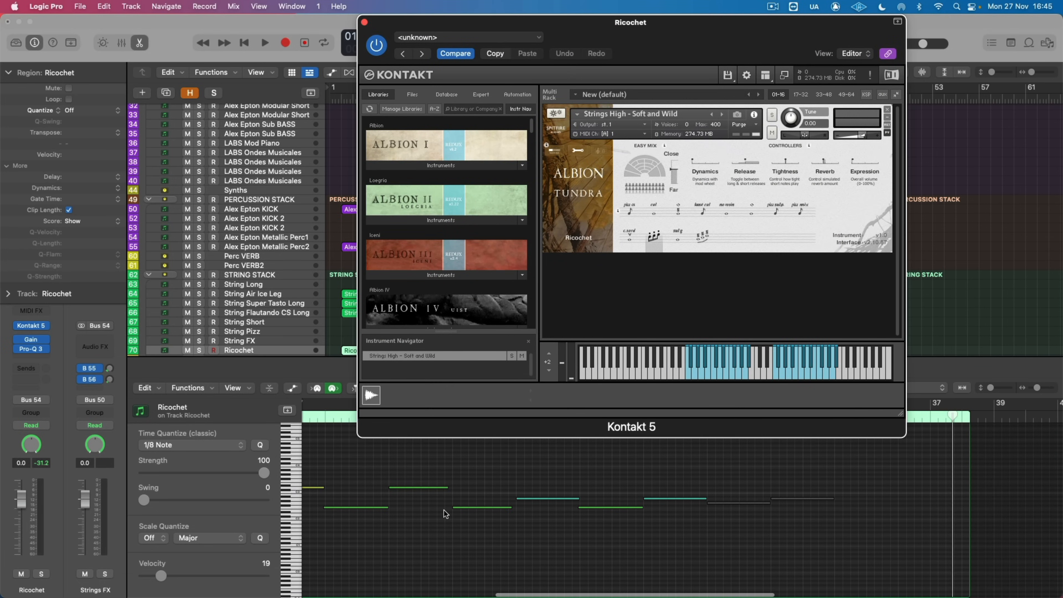
scroll(438, 510, left, 3)
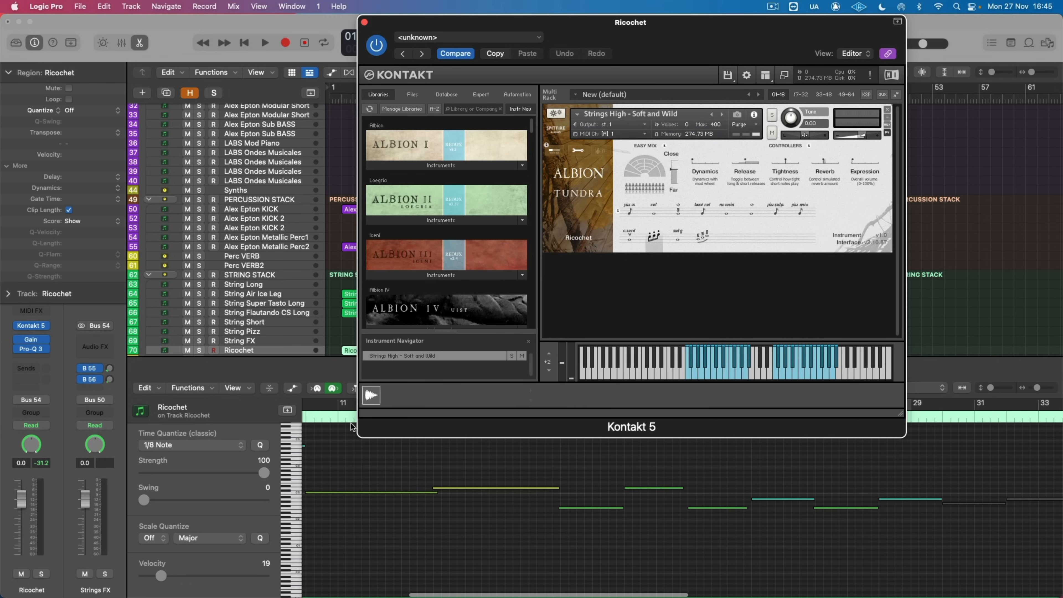
scroll(333, 421, left, 3)
key(s)
key(space)
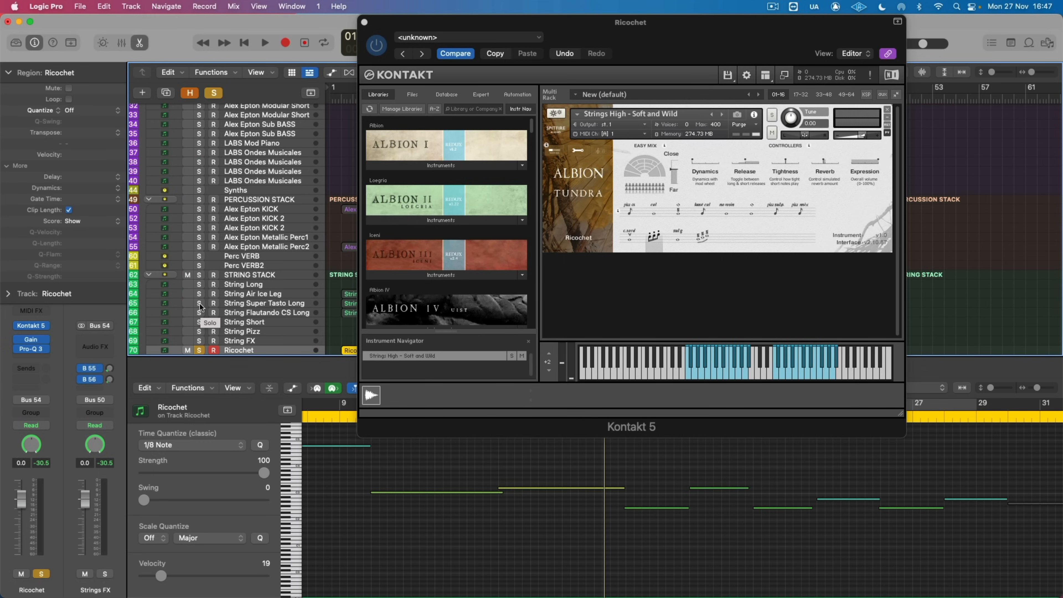
Step: Add String Super Tasto Long and String Flautando CS Long to the solo, play them, and solo String Air Ice Leg
click(199, 303)
click(199, 312)
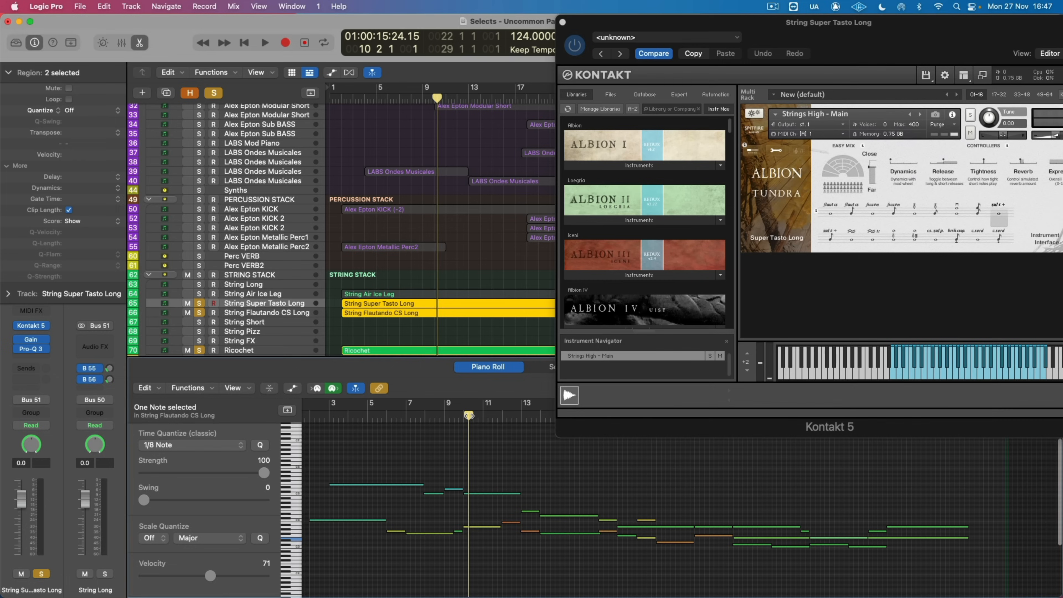
double_click(467, 416)
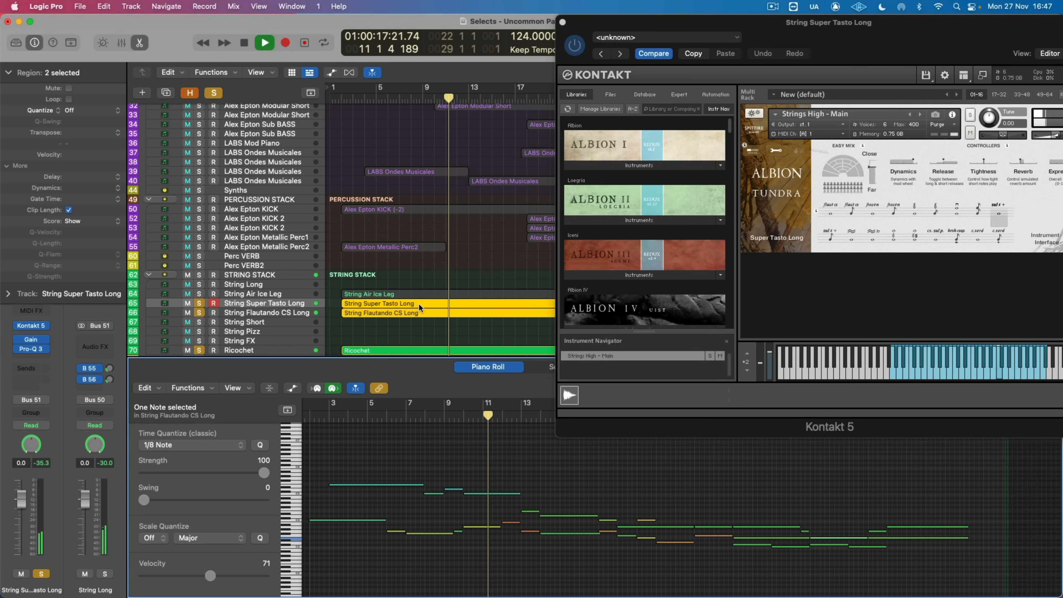
click(199, 293)
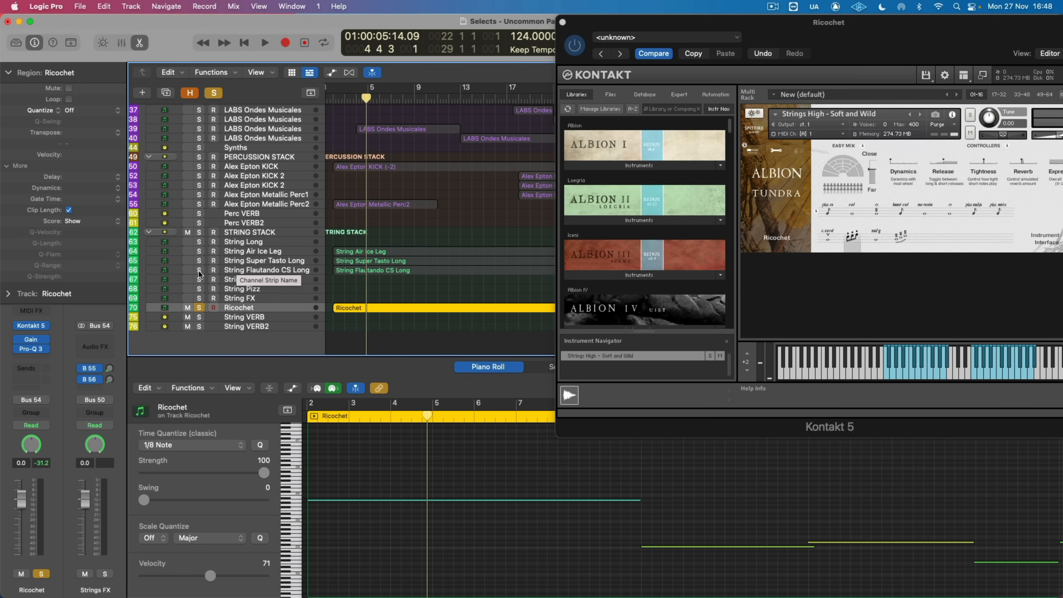
Step: Play String Super Tasto Long and String Flautando CS Long, viewing their Kontakt instruments and toggling Ricochet's solo to compare
click(198, 271)
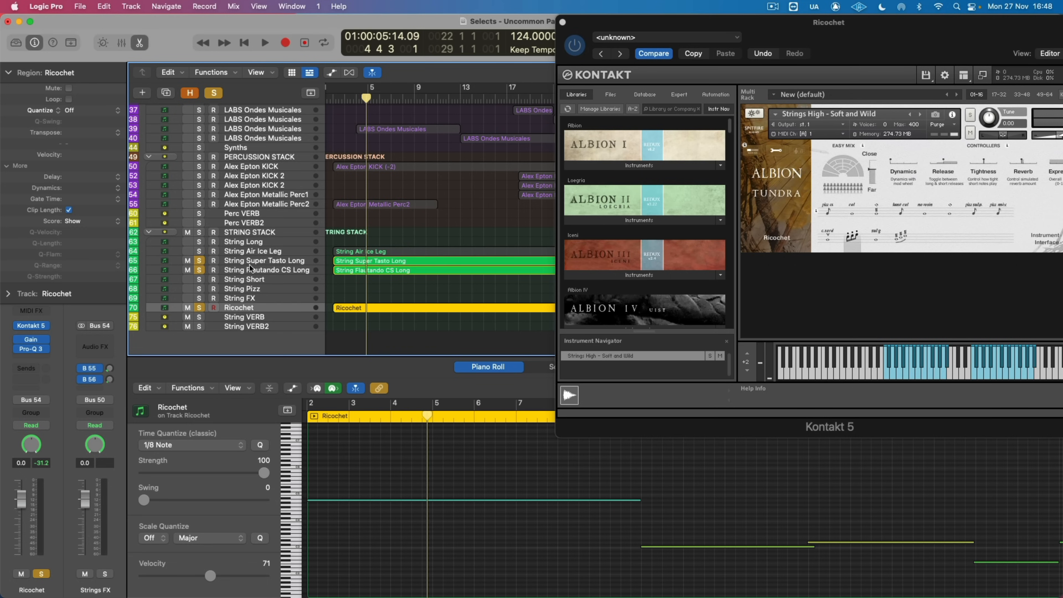
click(277, 261)
click(272, 269)
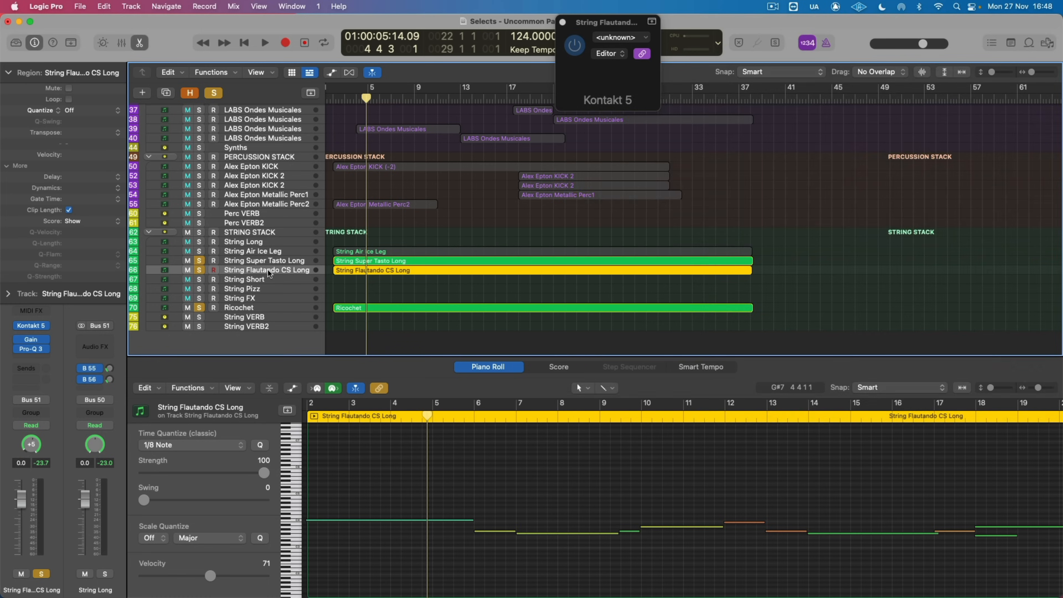
key(space)
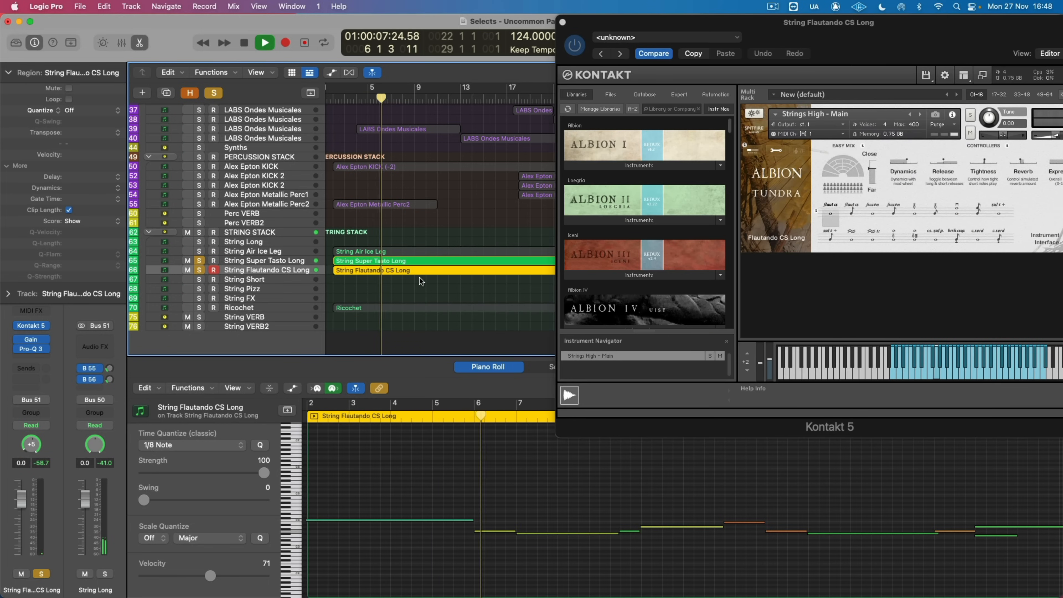
click(199, 308)
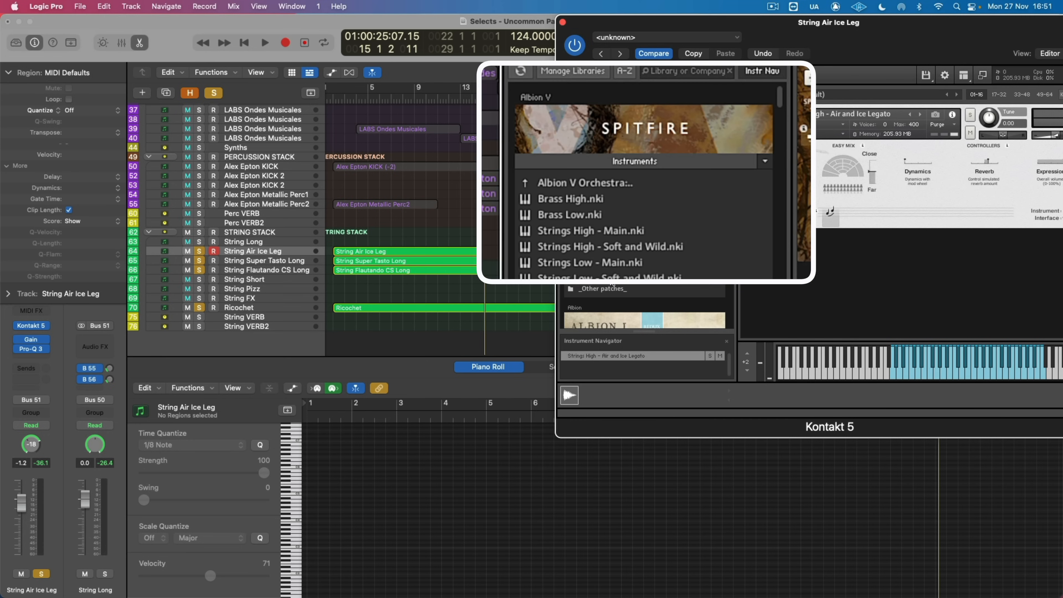
Step: Select the String Flautando CS Long region and the String Air Ice Leg region to examine their notes
double_click(609, 279)
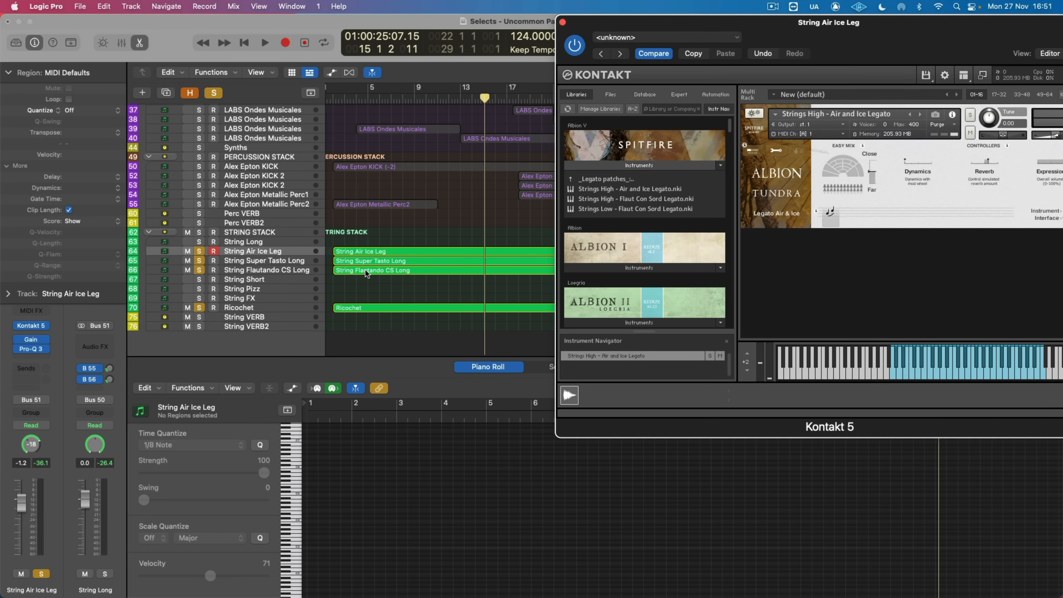
click(366, 270)
shift+click(370, 248)
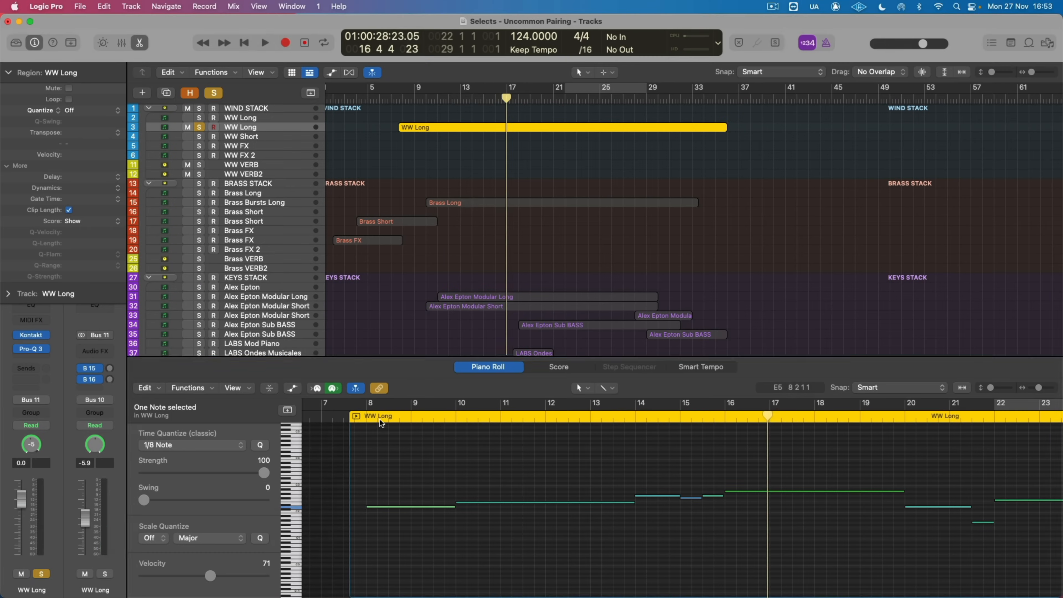
Step: Listen to the soloed WW Long region and the soloed Brass Bursts Long track
click(588, 420)
key(space)
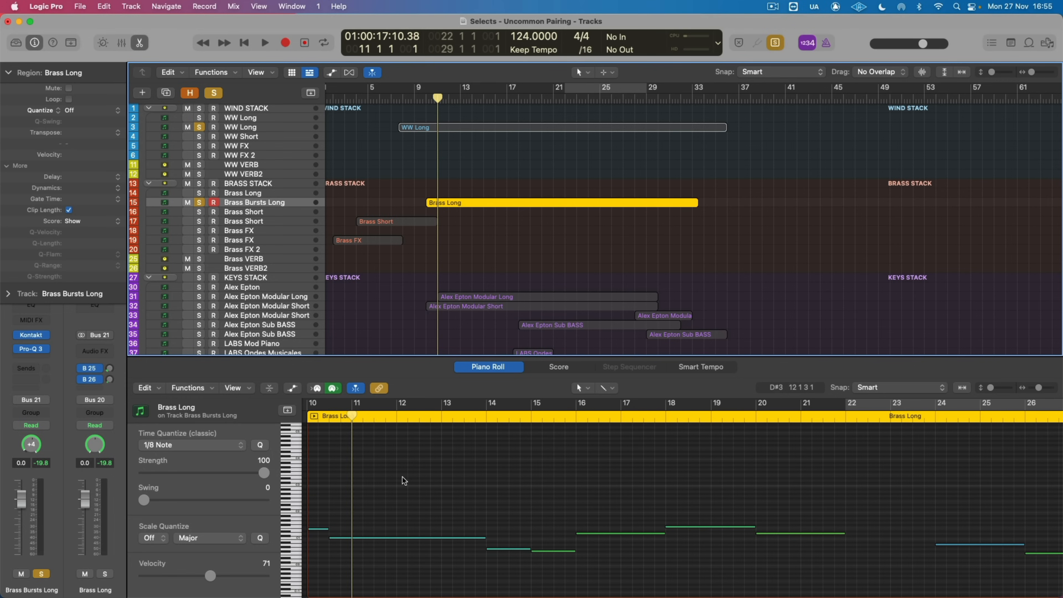
key(space)
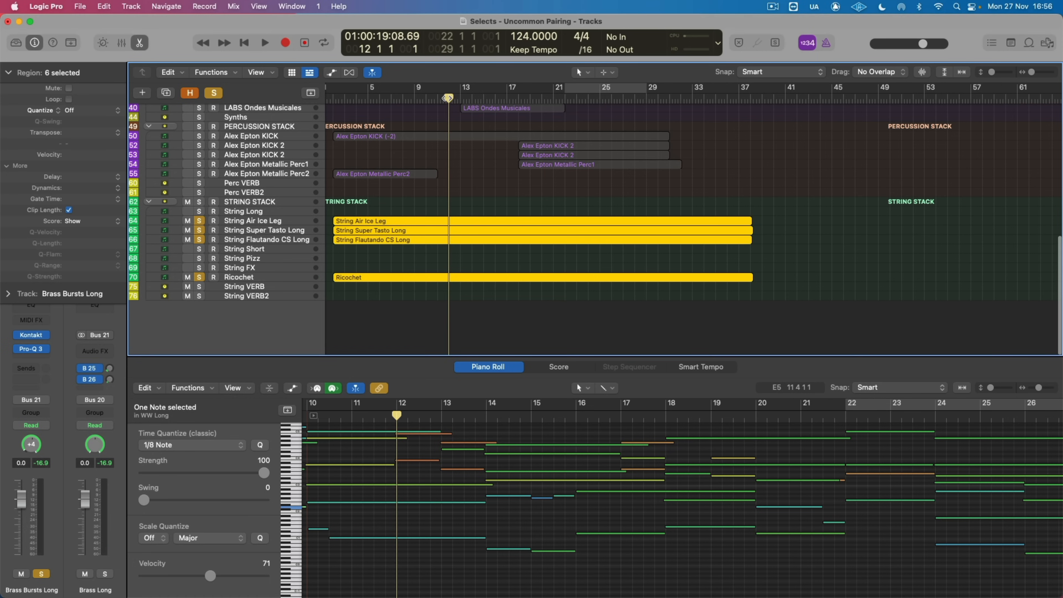
Step: Stop playback and replay the soloed brass parts from the start of the Brass FX region
scroll(374, 484, up, 3)
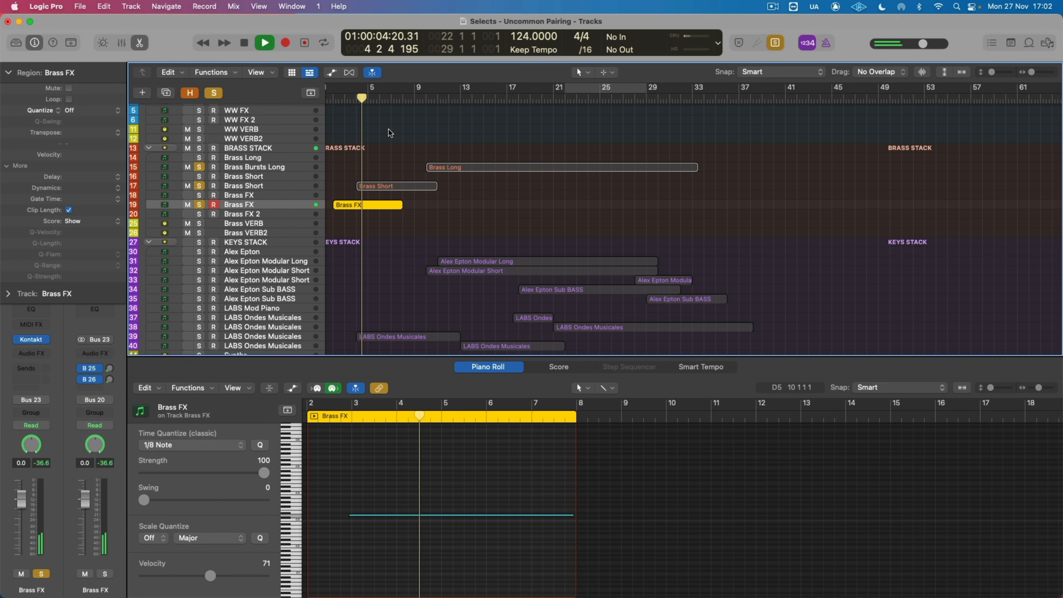
key(space)
double_click(341, 99)
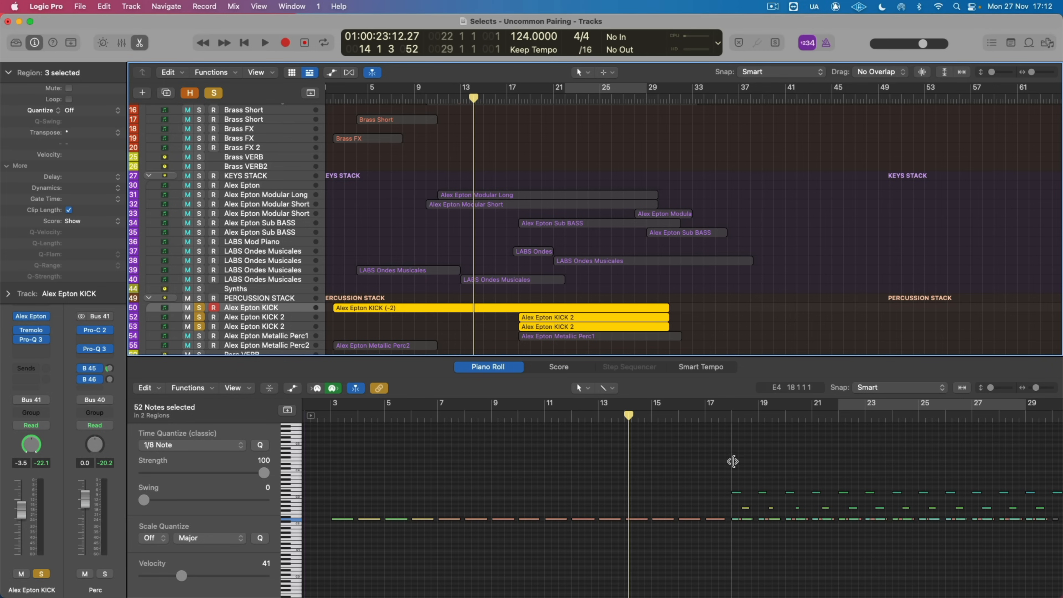
Step: Play the soloed KICK region with its notes in the Piano Roll, then stop and take its track out of solo
click(280, 317)
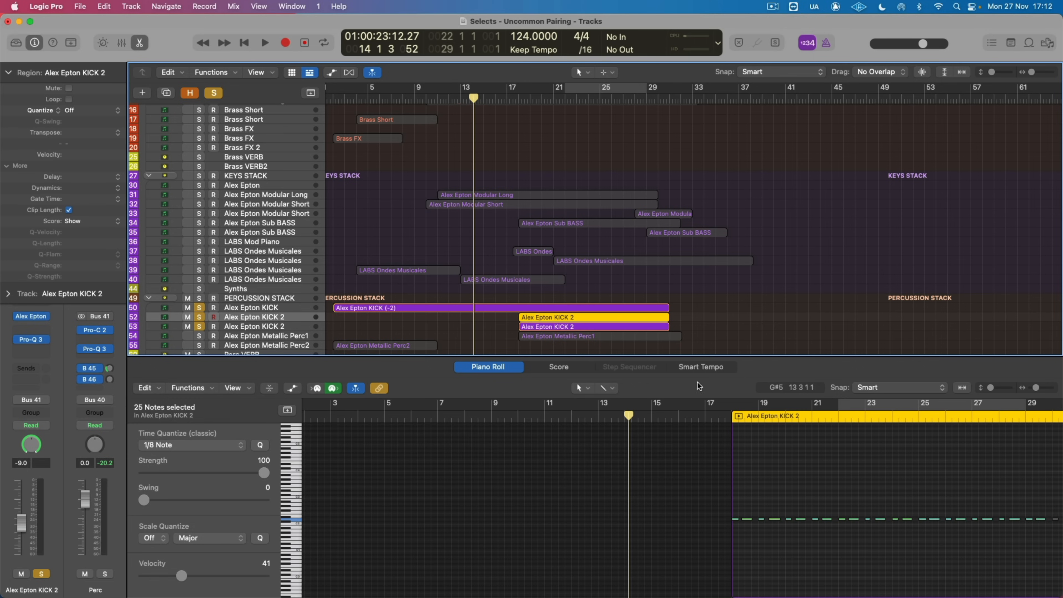
key(space)
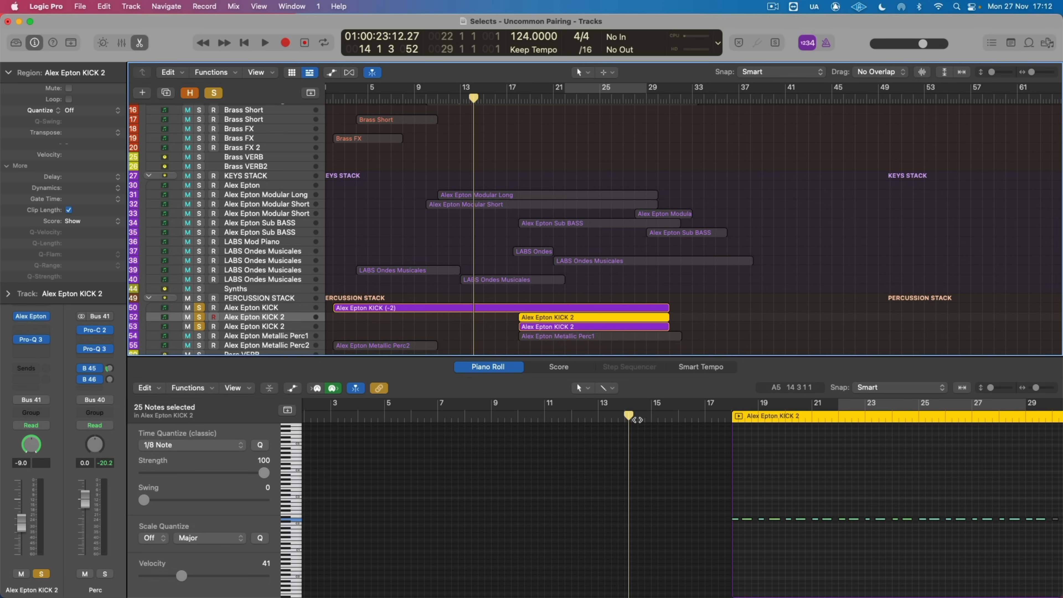
click(499, 309)
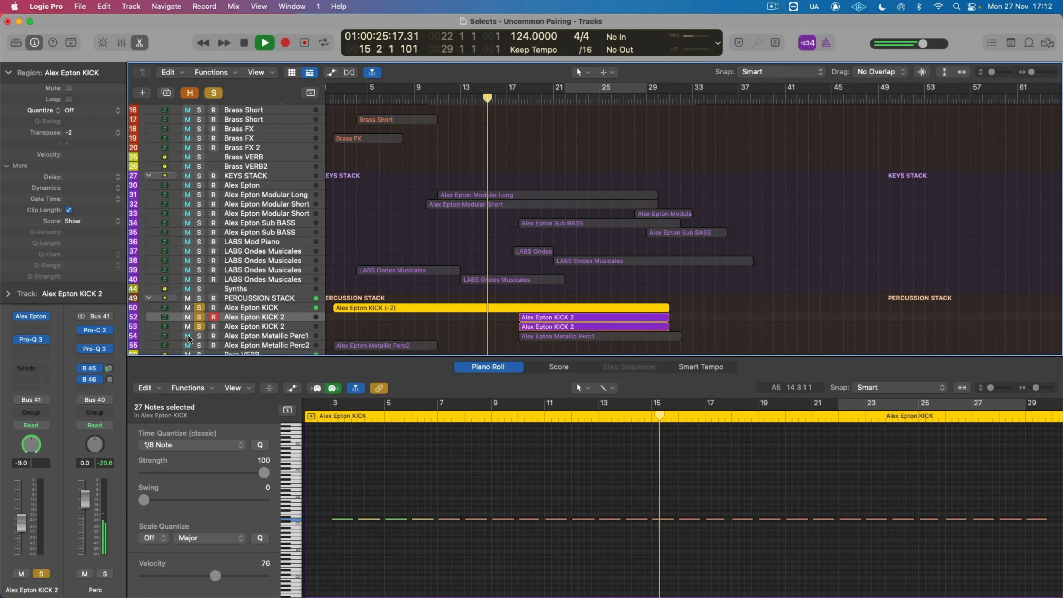
click(199, 308)
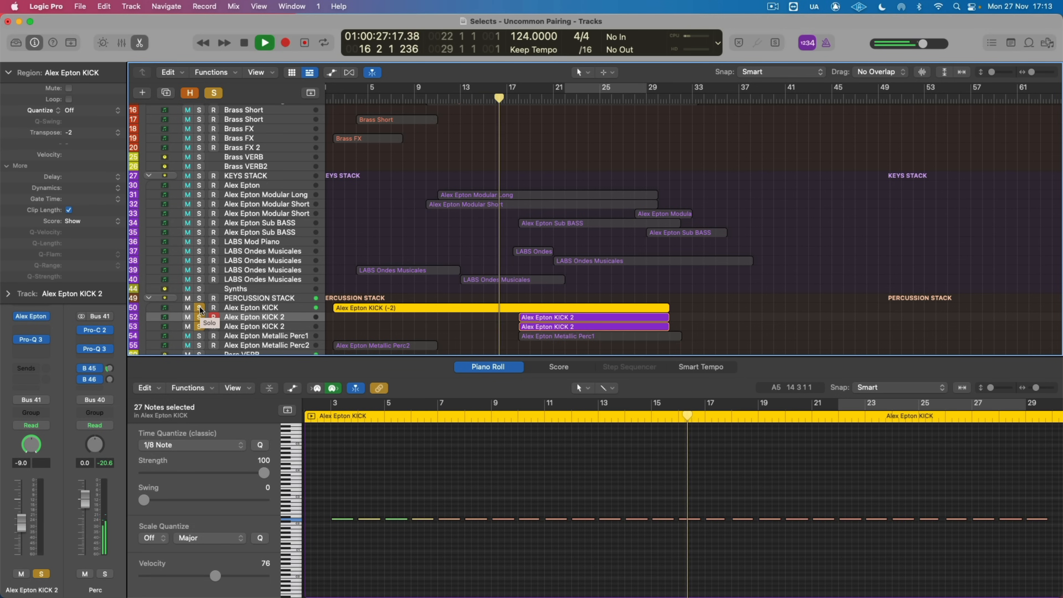
click(199, 308)
key(space)
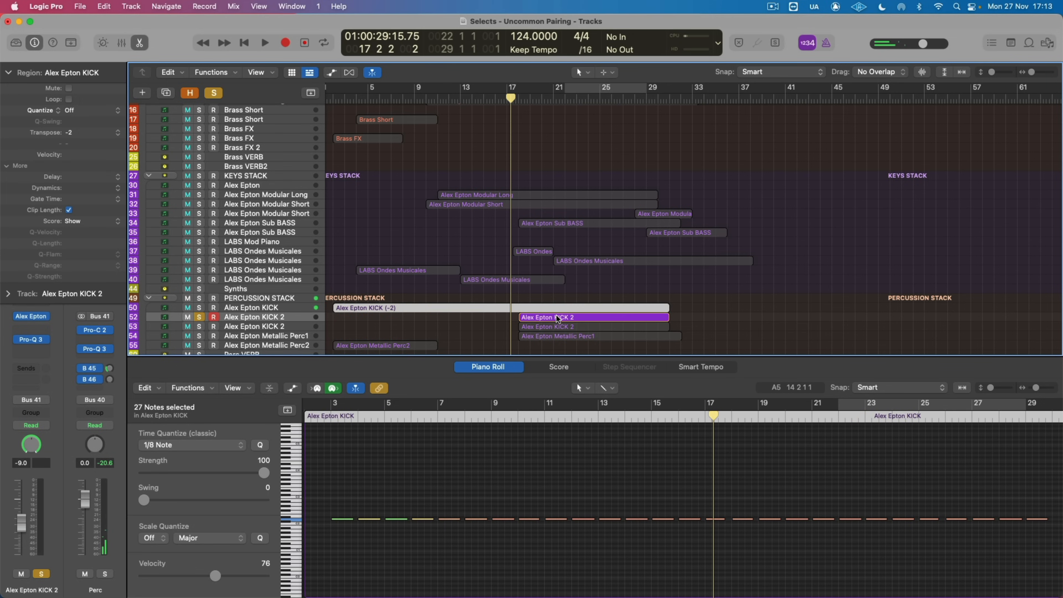
Step: Open the first KICK 2 region (track 52) in the Piano Roll and listen to it on its own
click(551, 317)
scroll(468, 485, right, 5)
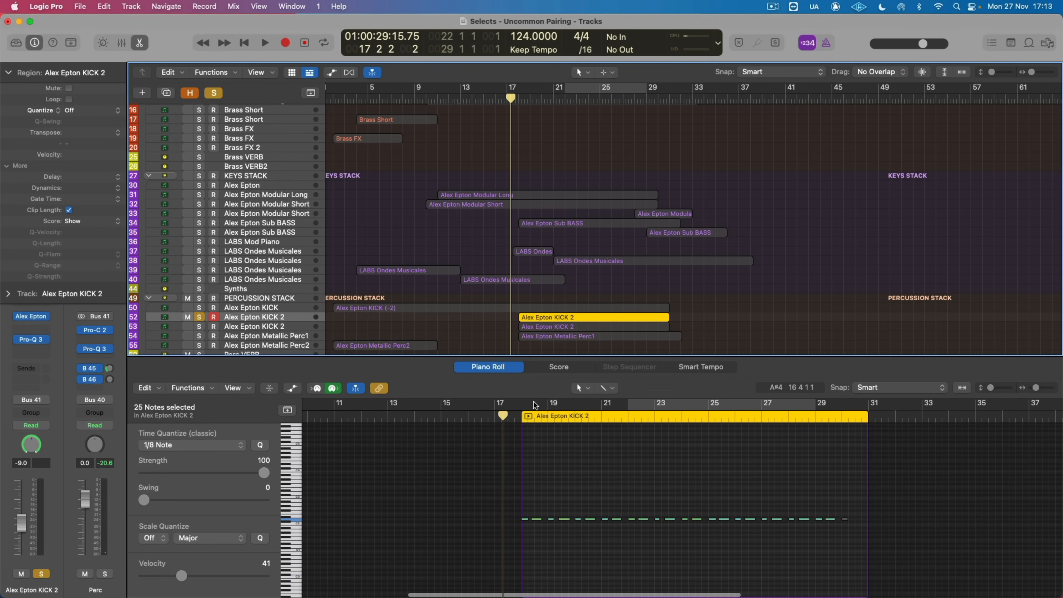
click(548, 416)
key(space)
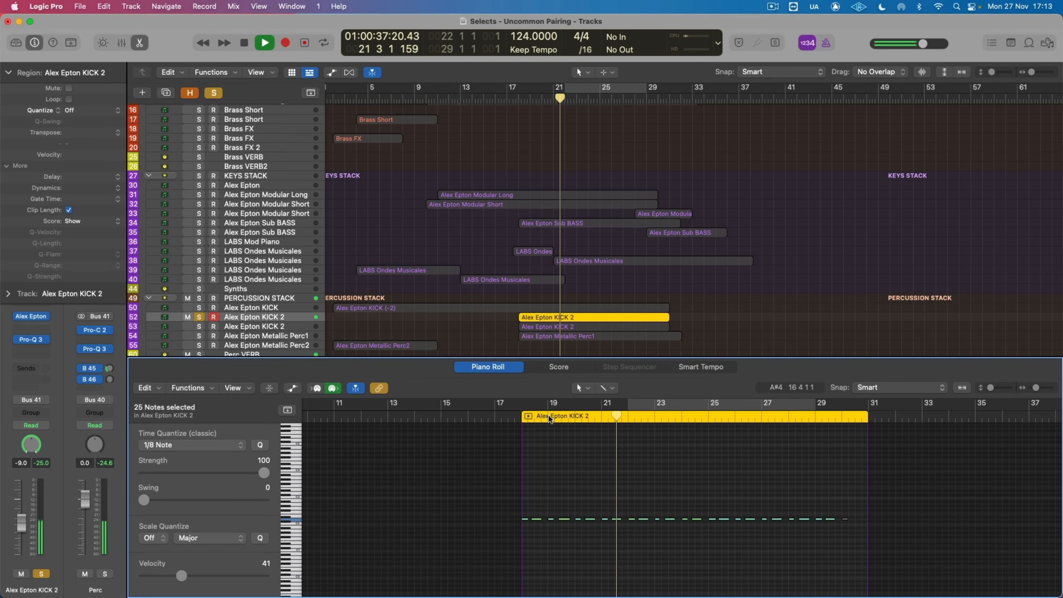
key(space)
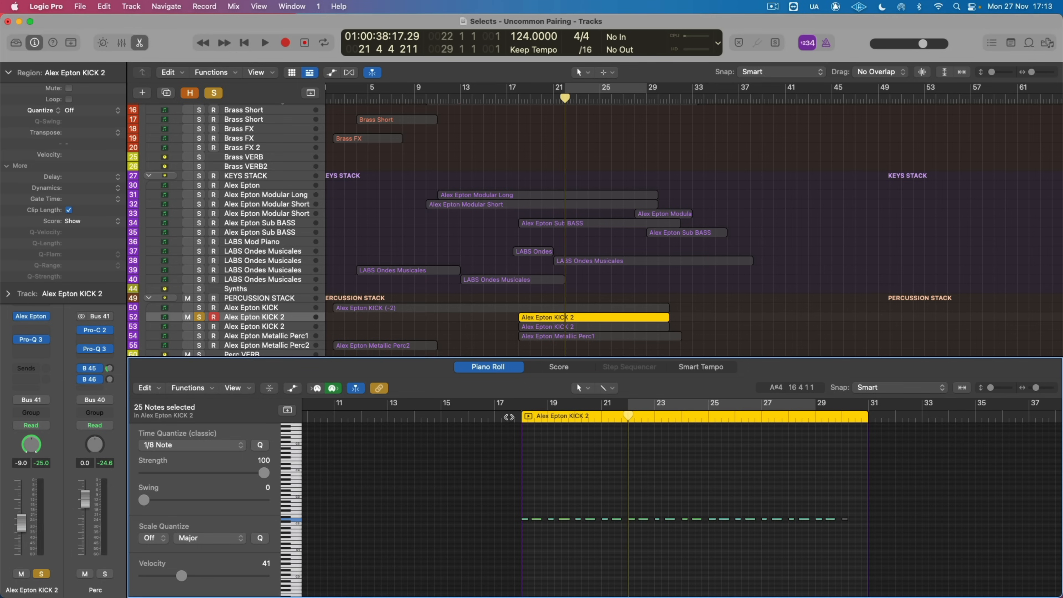
Step: Select the second KICK 2 region (track 53) and play it soloed from just before its start
key(Down)
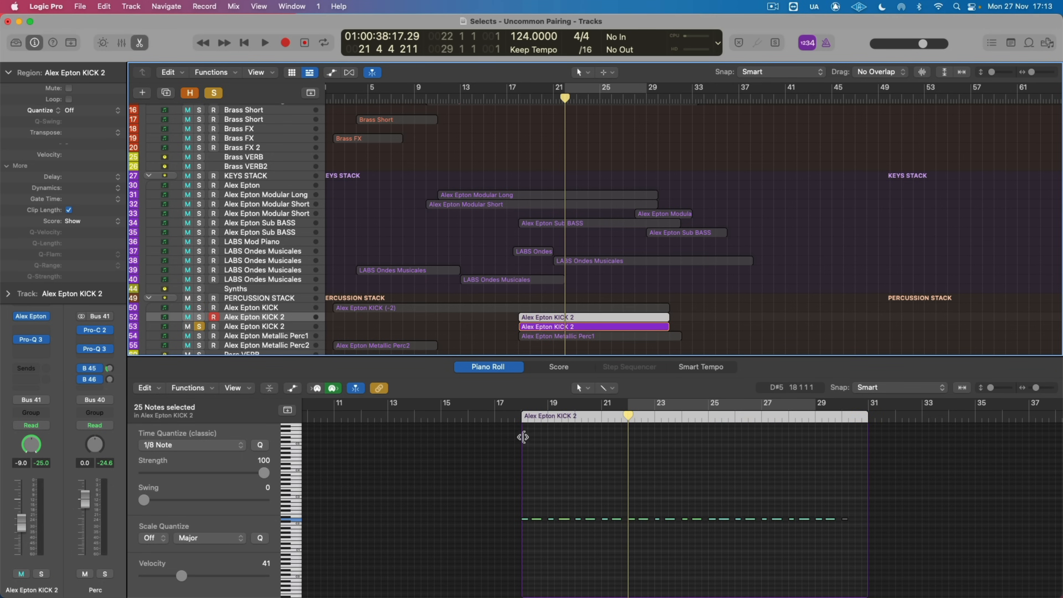
click(558, 330)
click(509, 417)
key(space)
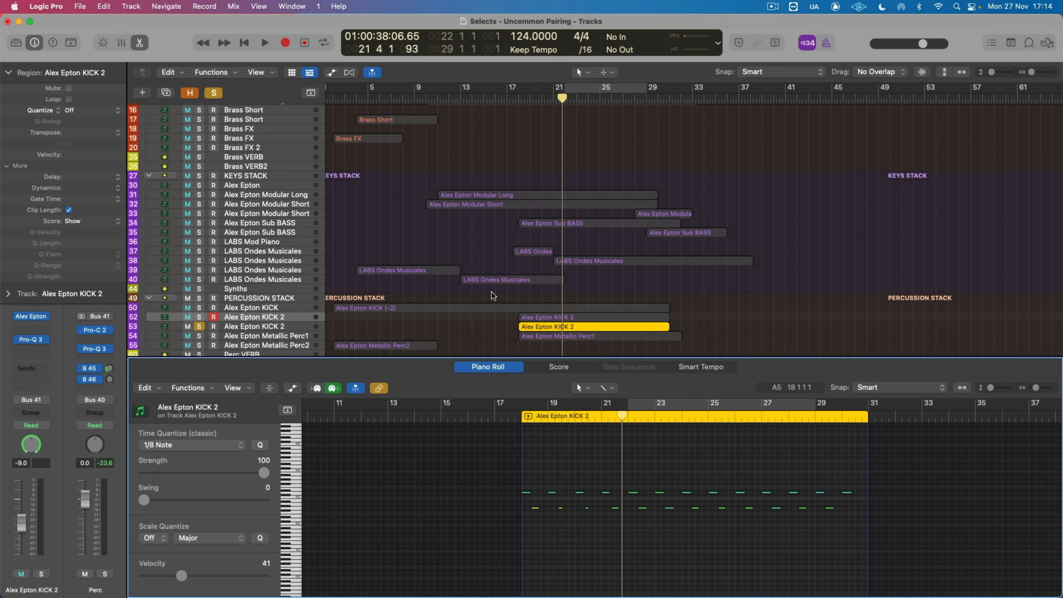
Step: Select the KICK region and both KICK 2 regions and play them together from just before bar 18
drag(492, 293, 529, 323)
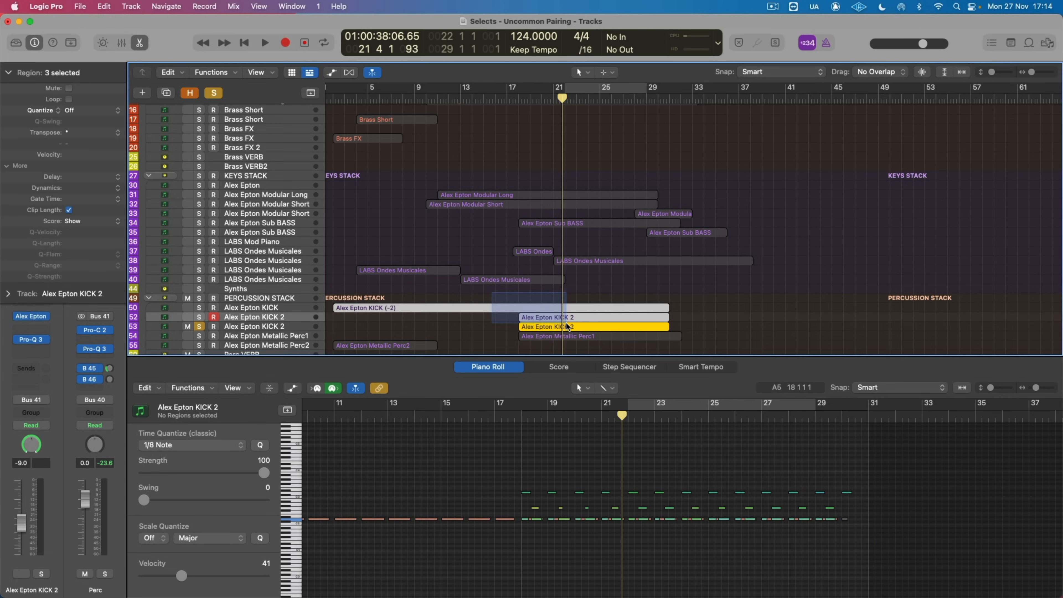
click(504, 420)
key(space)
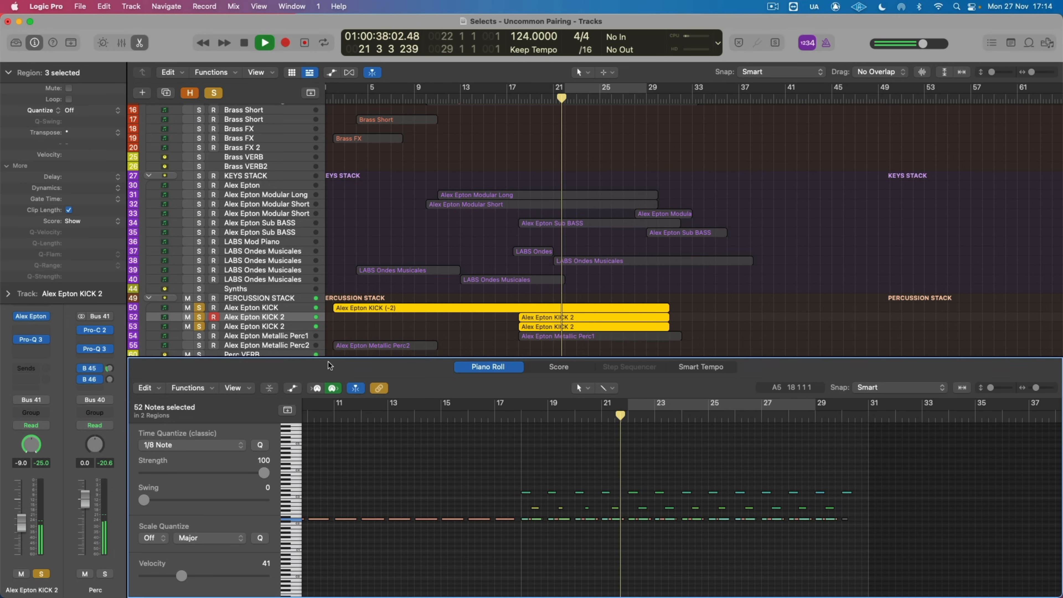
Step: Select and solo the Metallic Perc1 track, taking the KICK and both KICK 2 tracks out of solo
click(232, 334)
click(200, 336)
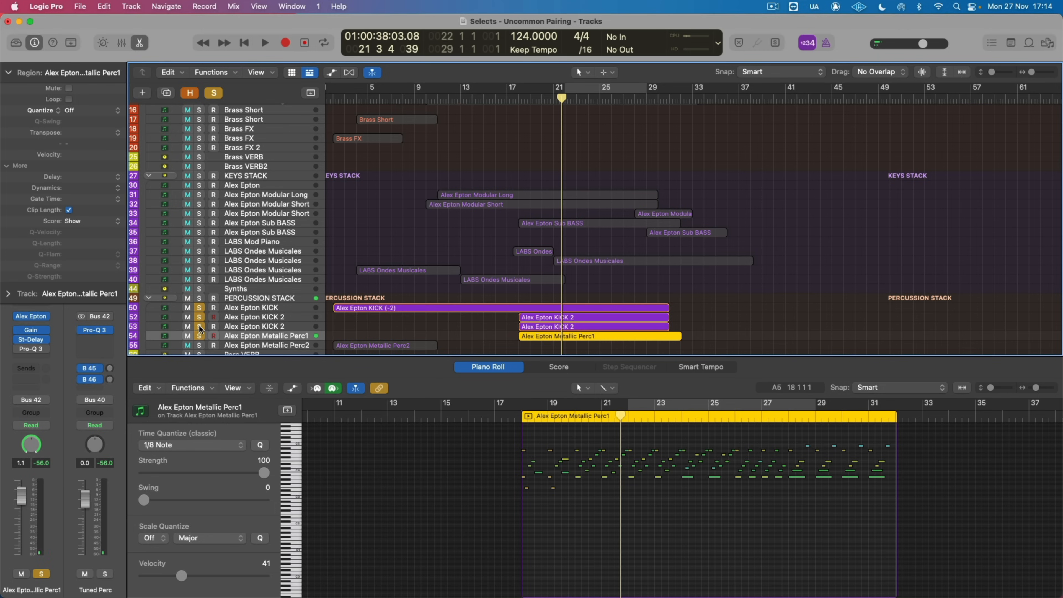
drag(199, 326, 197, 307)
key(space)
Step: Inspect the Stereo Delay on Metallic Perc1, then play the track soloed and bring the KICK and KICK 2 tracks back into solo
click(30, 341)
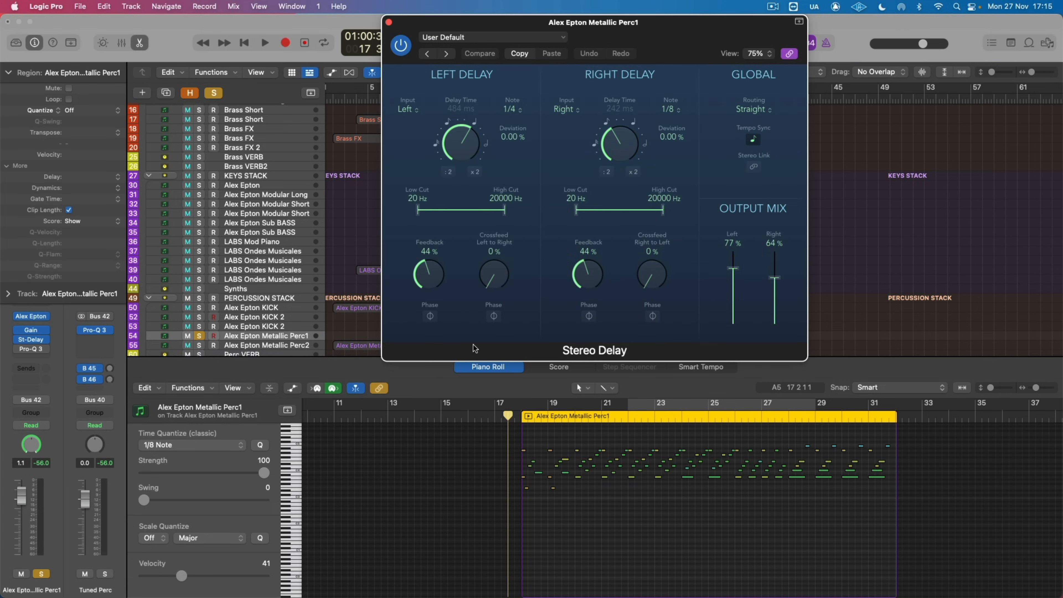
key(super+w)
key(space)
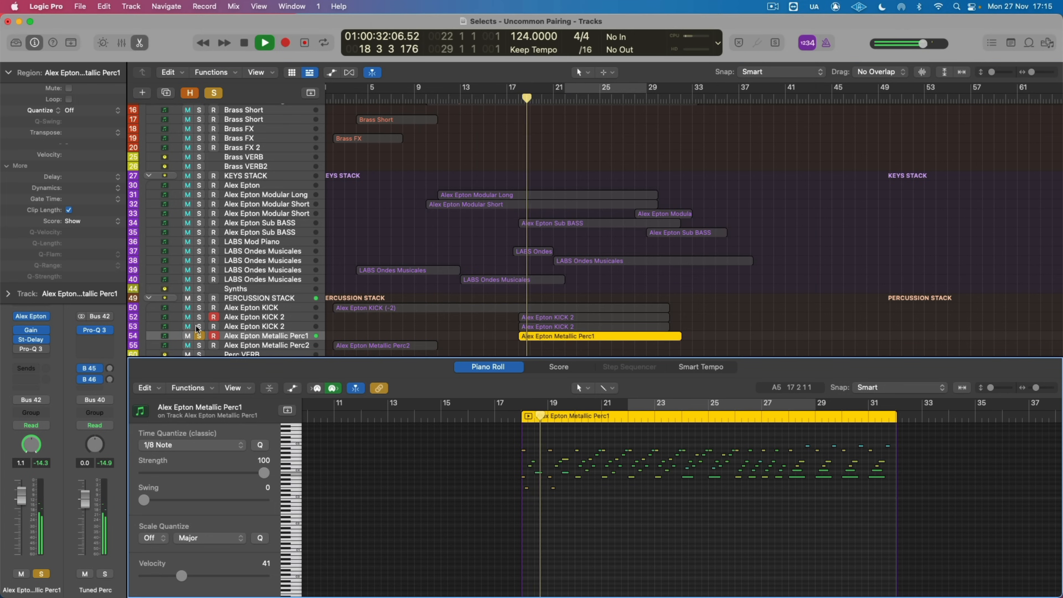
drag(198, 326, 198, 310)
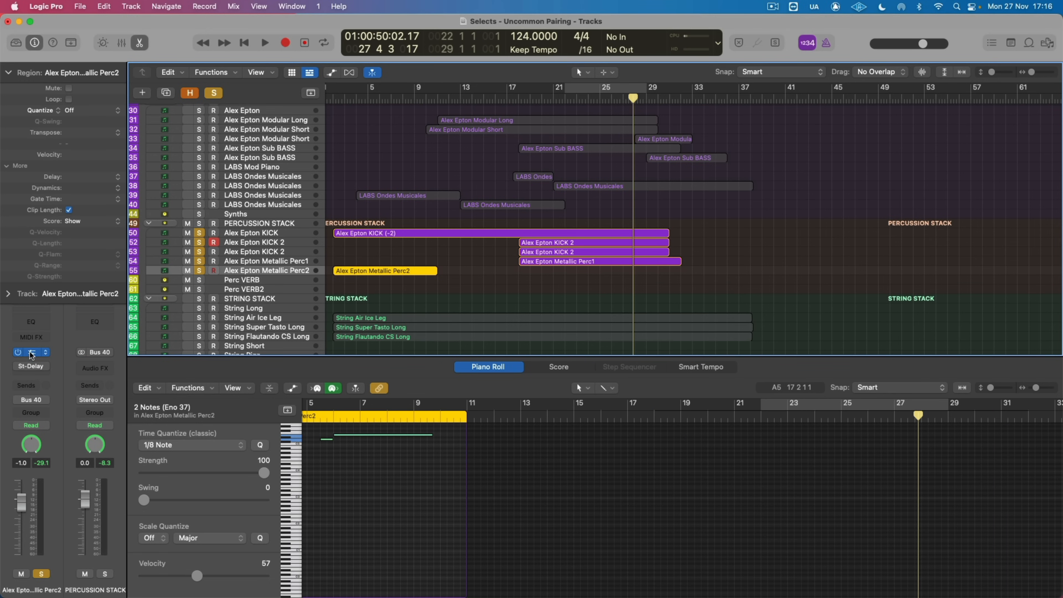
Step: Open the Alex Epton instrument on Metallic Perc2 and play the track on its own, with the other percussion tracks out of solo
click(32, 353)
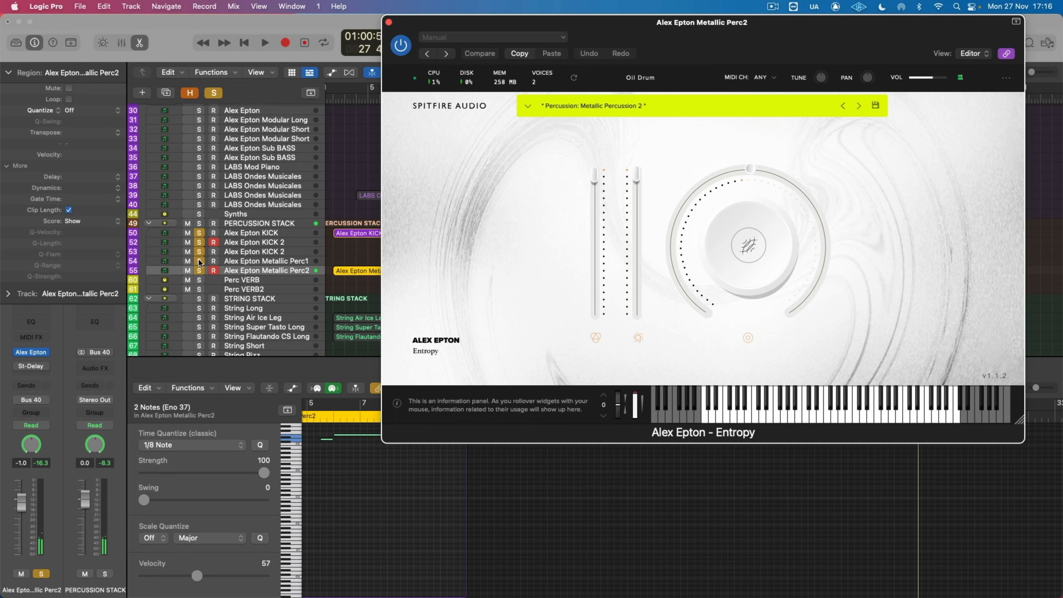
click(354, 114)
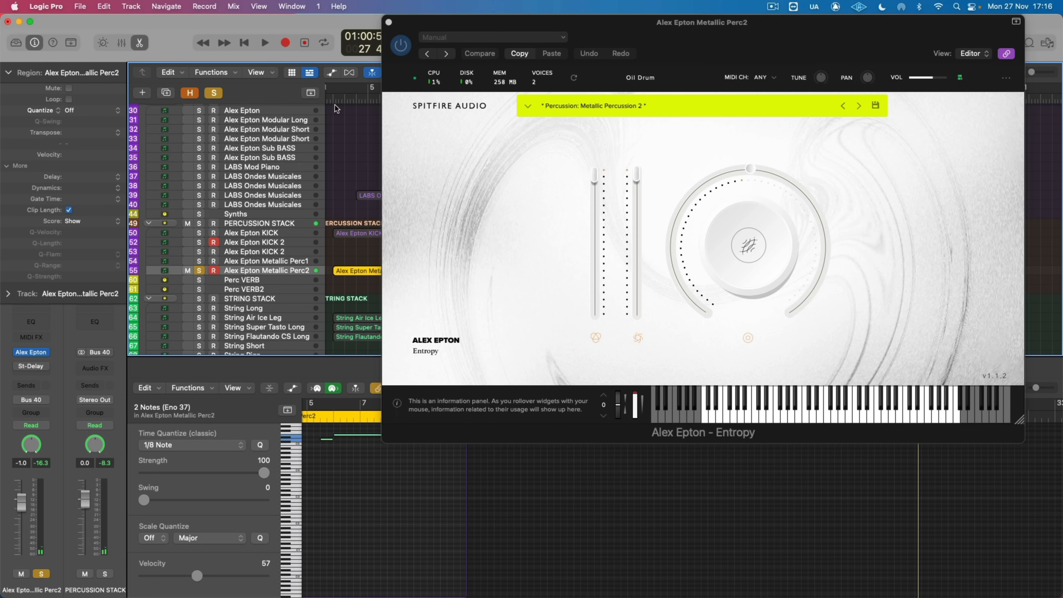
key(space)
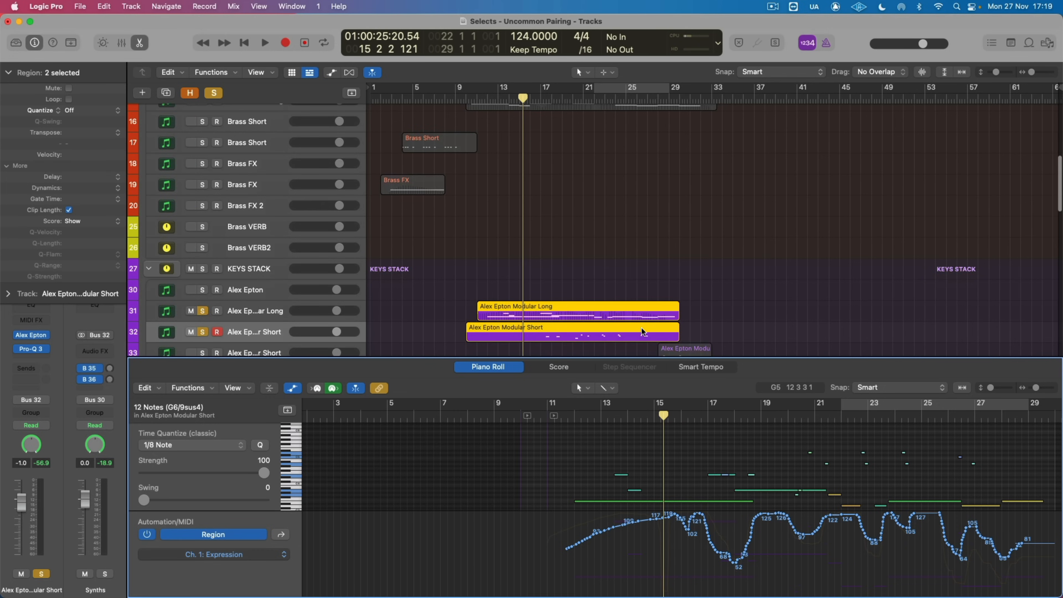
Step: Hide the Piano Roll automation and play the soloed Modular Long and Modular Short regions together
click(286, 389)
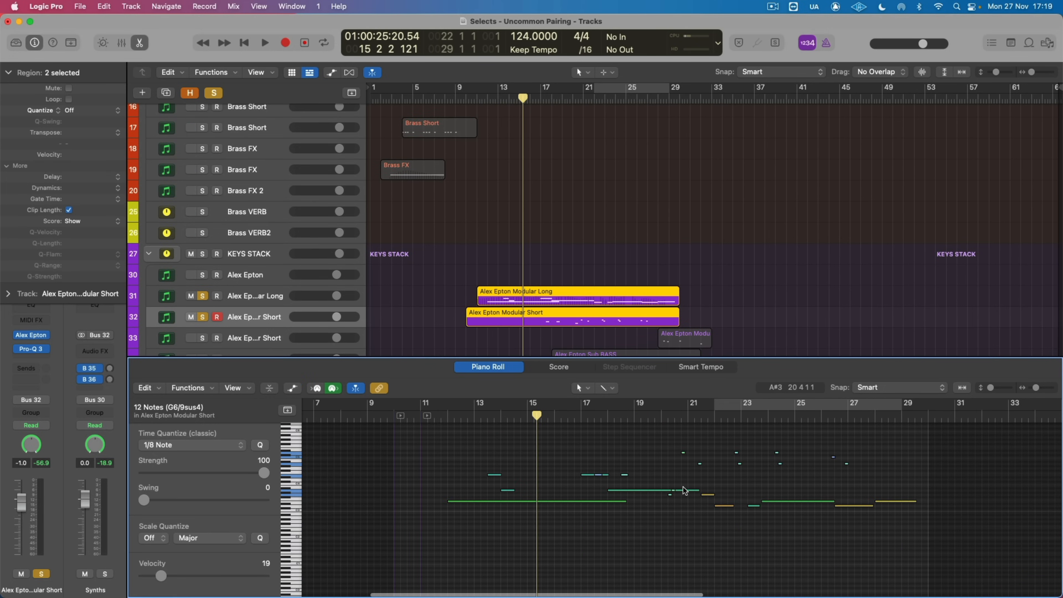
key(space)
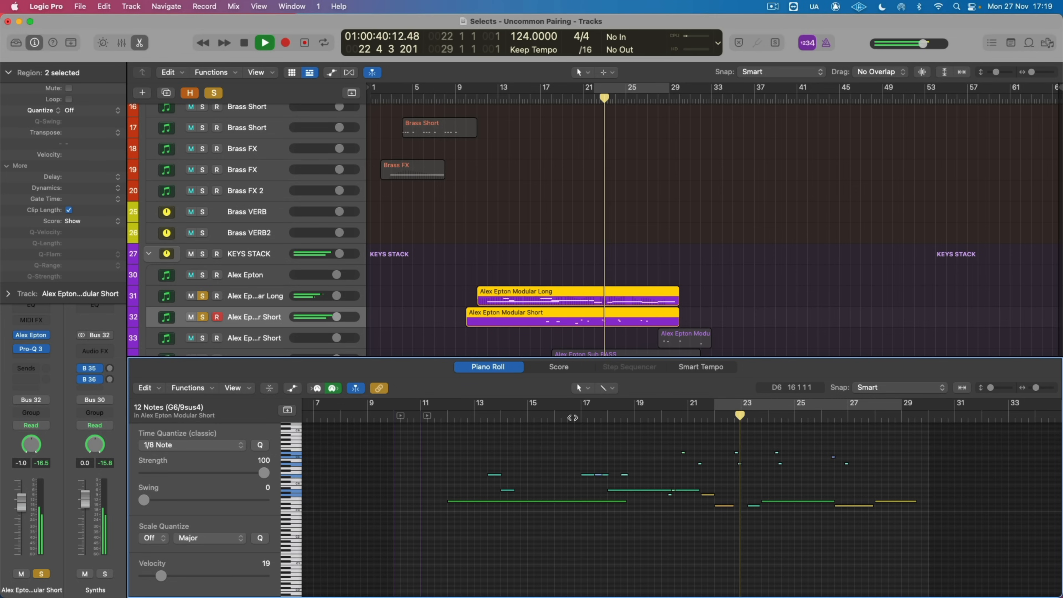
key(space)
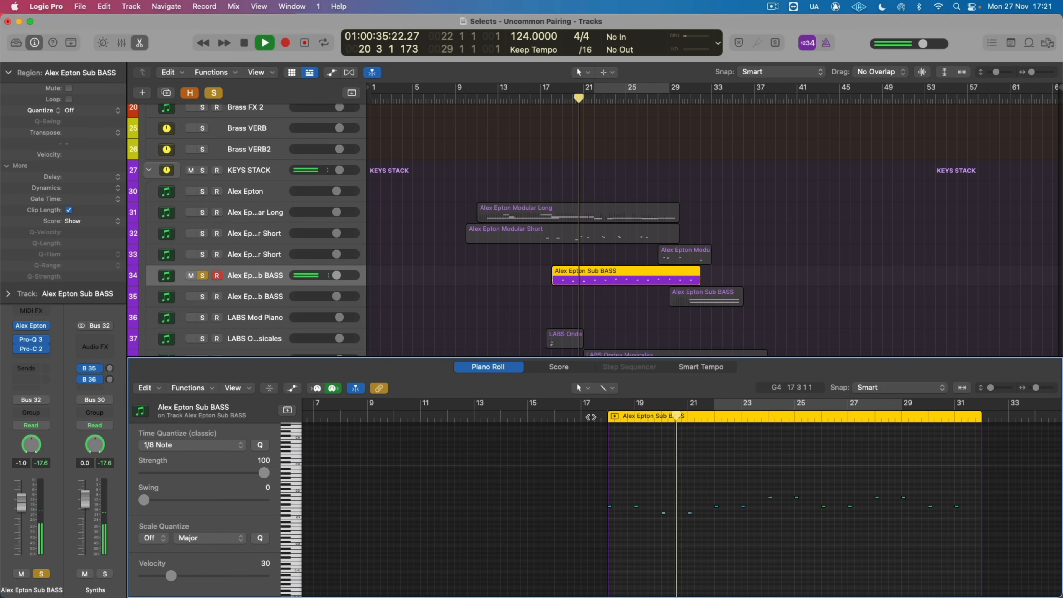
Step: Stop the soloed Sub BASS on track 34, take it out of solo and play it within the full mix
key(space)
key(s)
key(space)
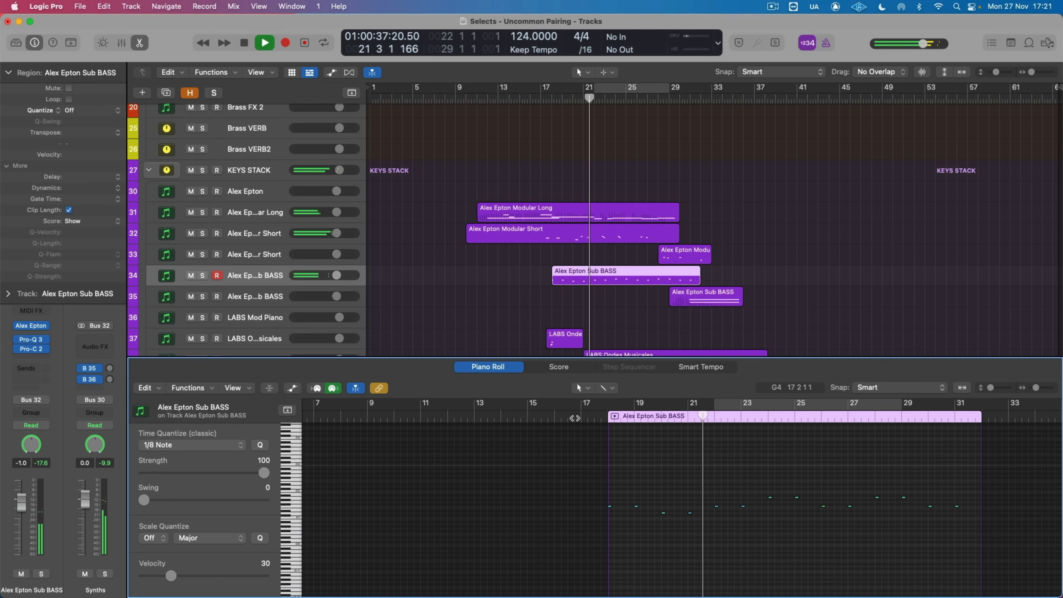
Step: Compare the full mix with and without the Sub BASS on track 34 by muting and unmuting it during playback
click(191, 275)
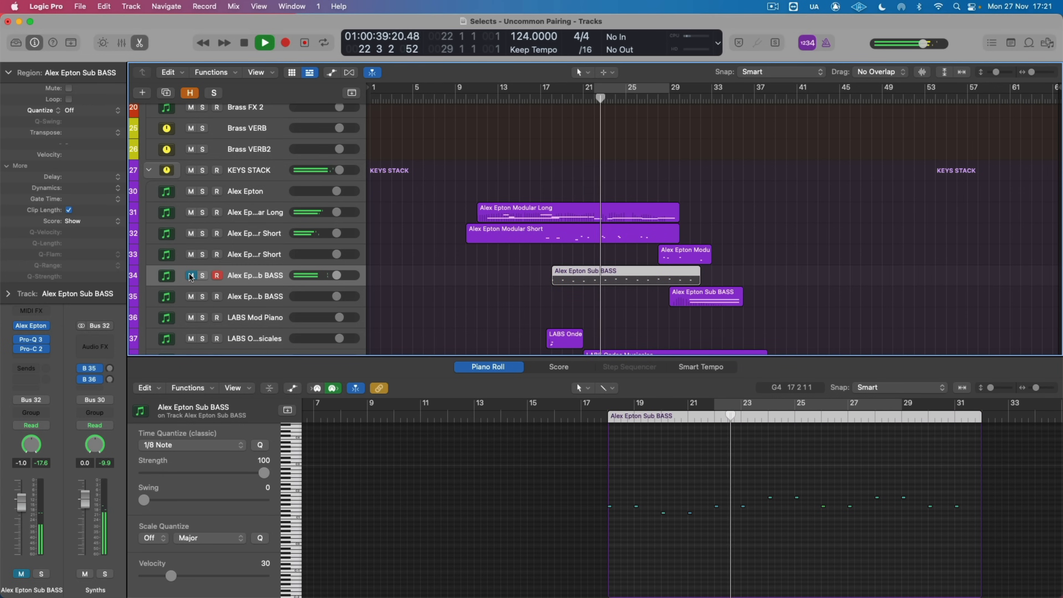
click(191, 276)
click(587, 415)
click(191, 276)
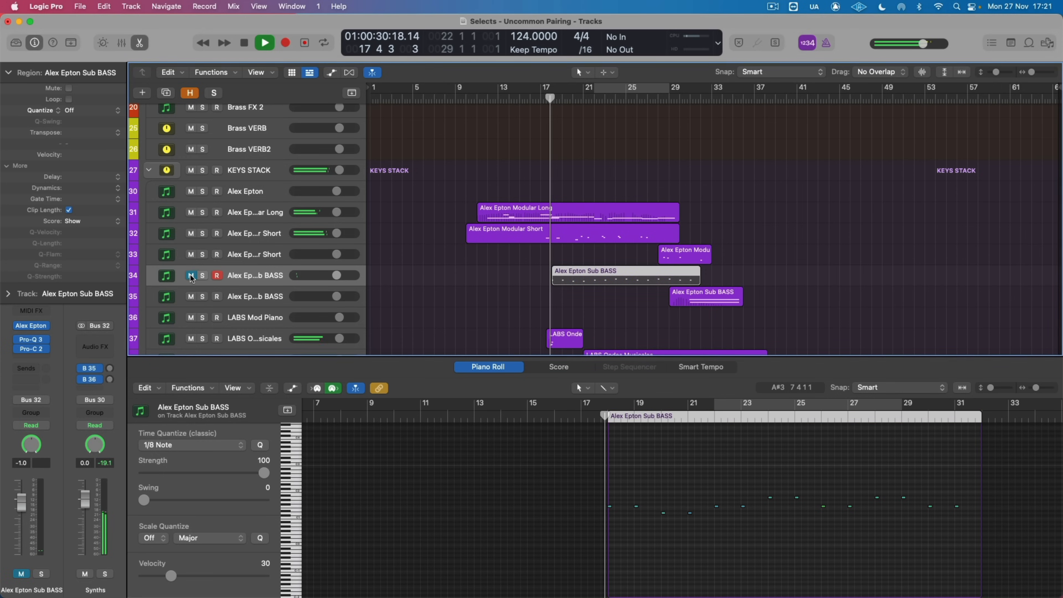
click(191, 275)
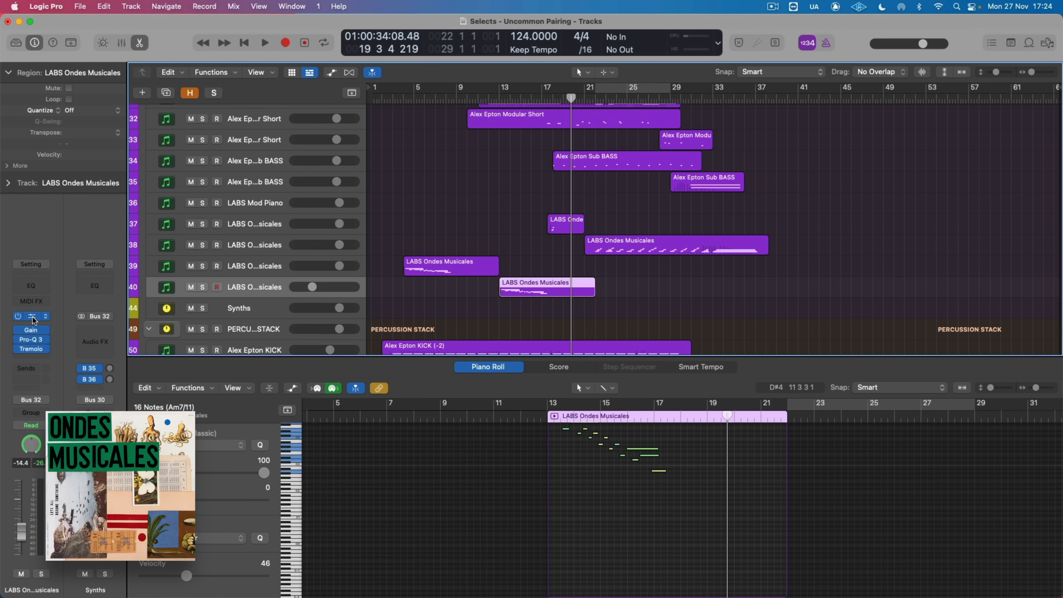
Step: Inspect the LABS instrument on Ondes Musicales track 40, then play the track soloed with all its notes in view in the Piano Roll
click(32, 316)
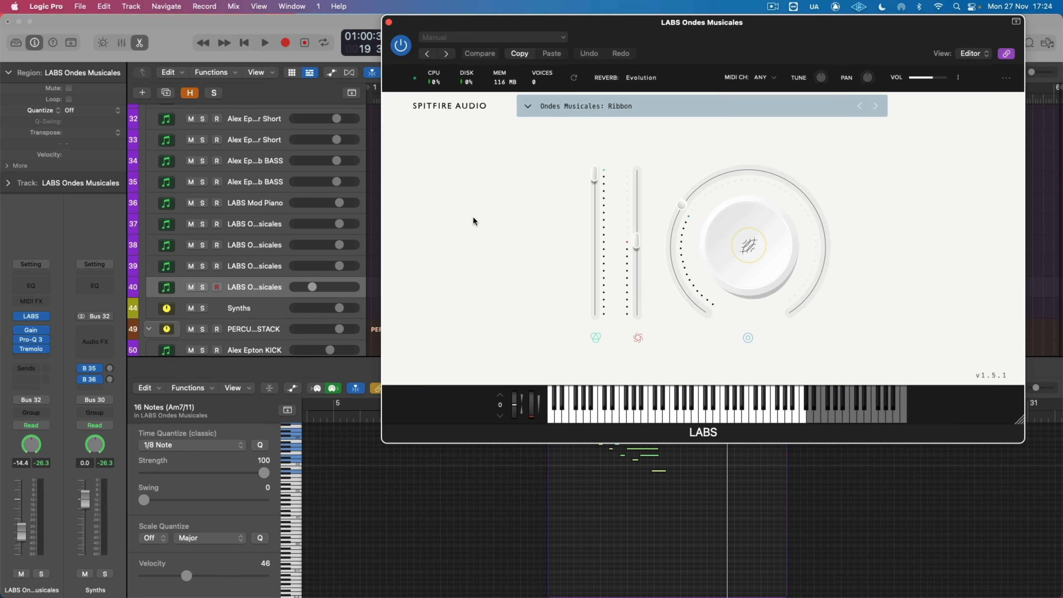
key(super+w)
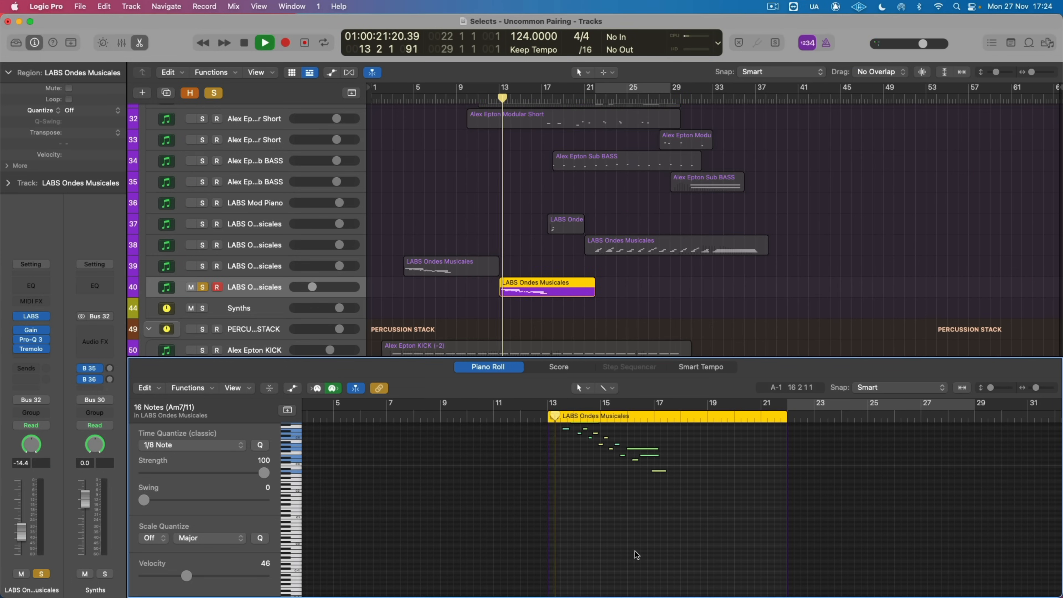
scroll(635, 552, up, 3)
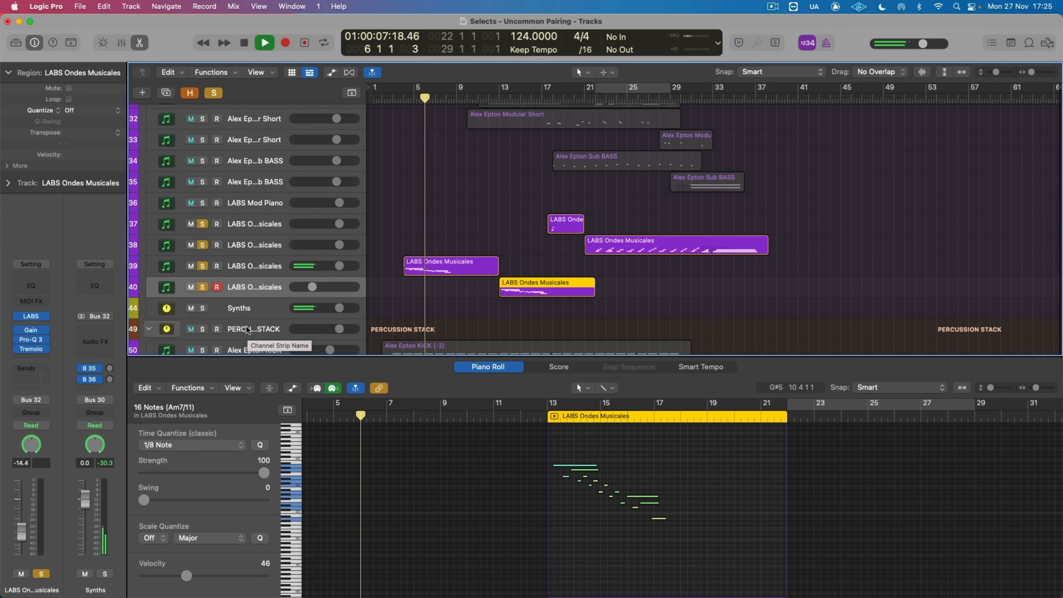
Step: Clear all solos and play the full mix from just before the first LABS Ondes Musicales region on track 39
key(space)
click(214, 92)
click(402, 99)
key(space)
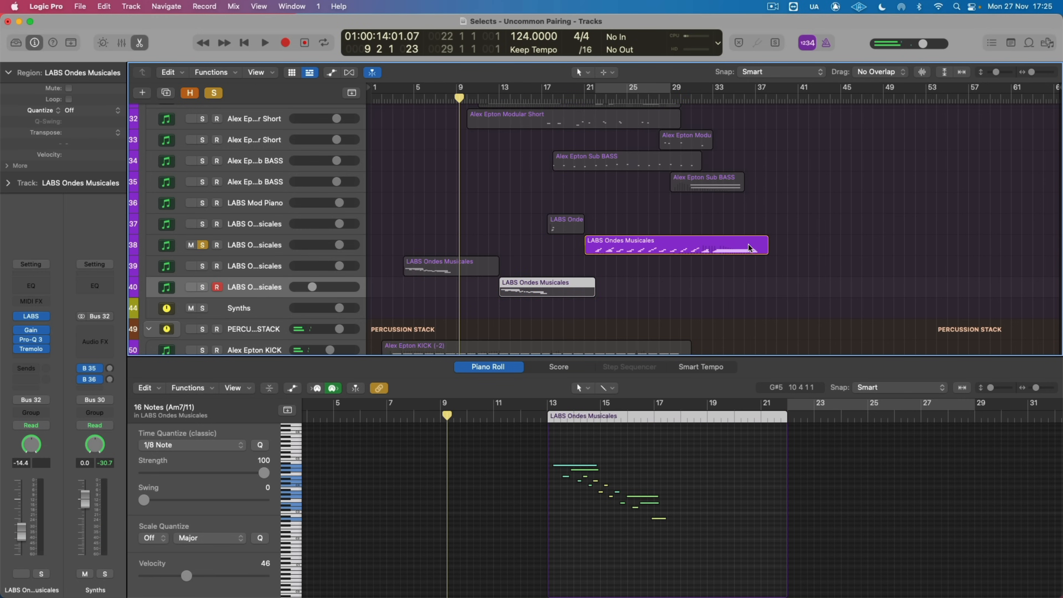
Step: Play the LABS Ondes Musicales region on track 38 soloed, then take it out of solo to hear it in the full mix
click(749, 248)
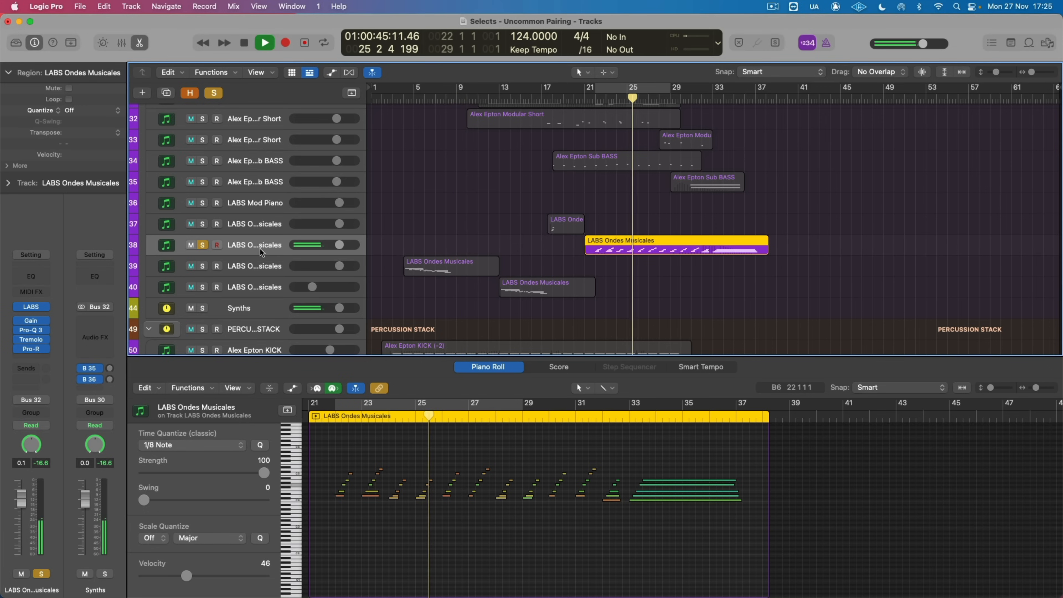
click(203, 246)
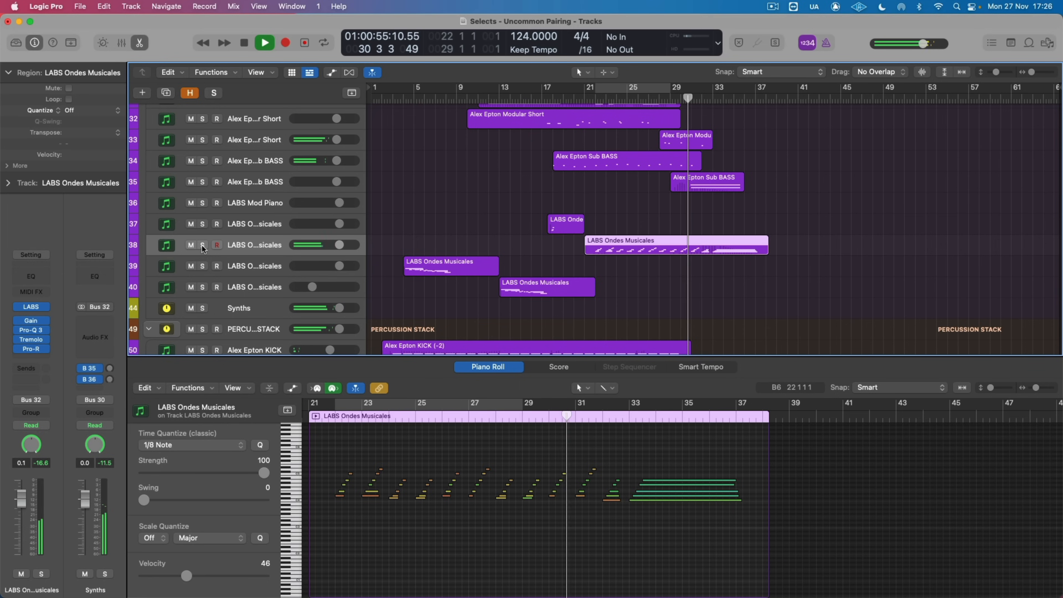
scroll(490, 198, down, 5)
scroll(489, 198, down, 3)
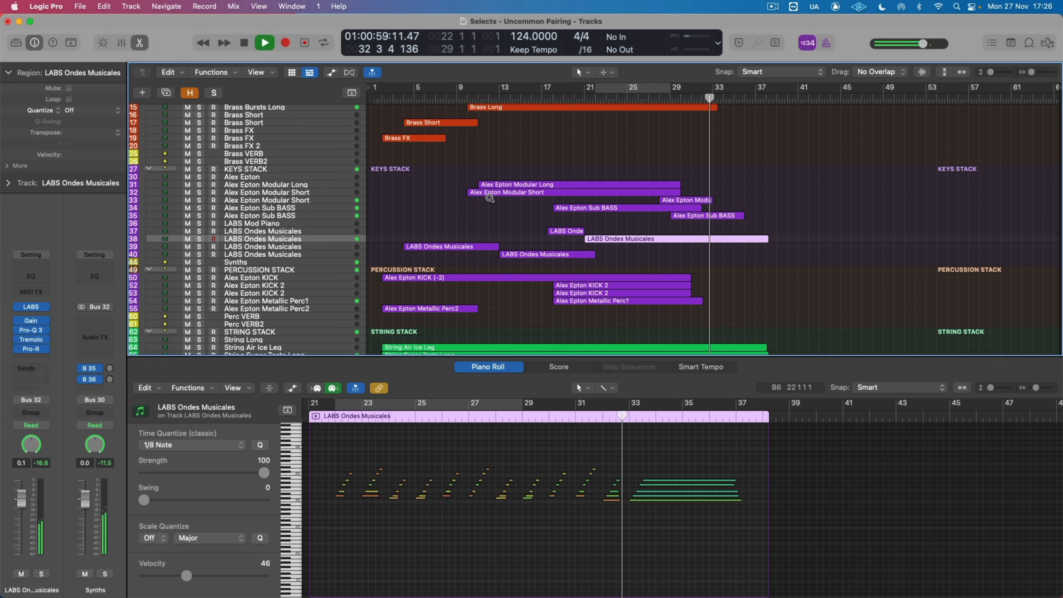